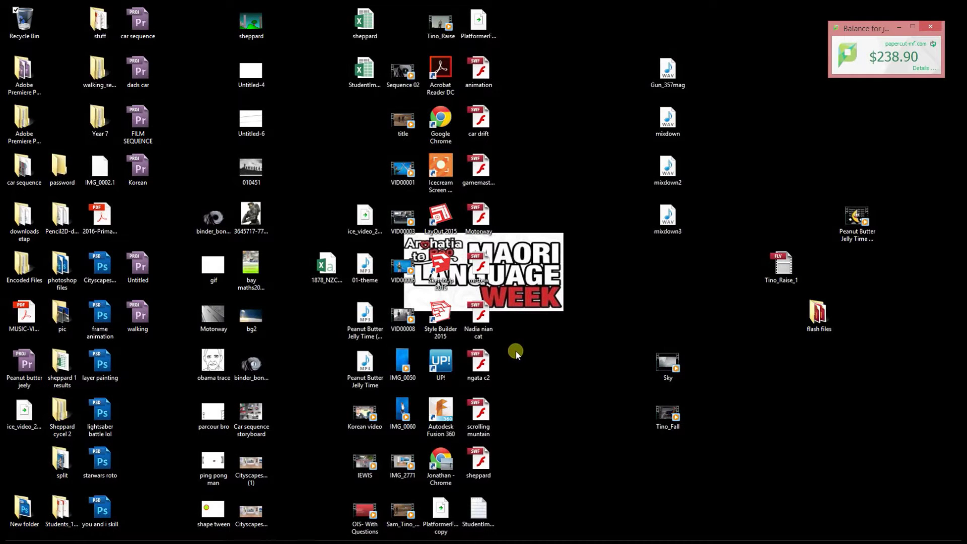
- Move the FLV video icon higher on the desktop and bring up the blank Flash document
left_click_drag(770, 267, 780, 192)
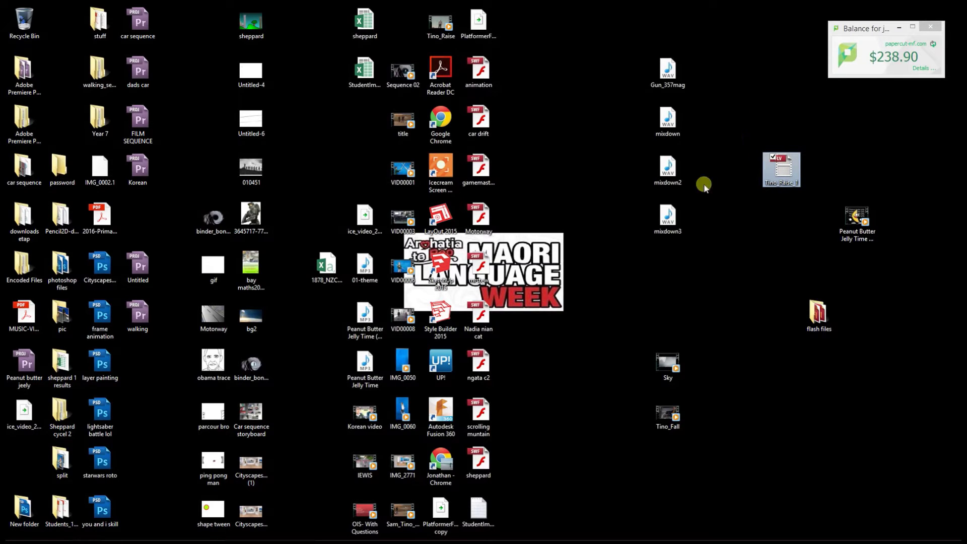
left_click_drag(784, 174, 764, 146)
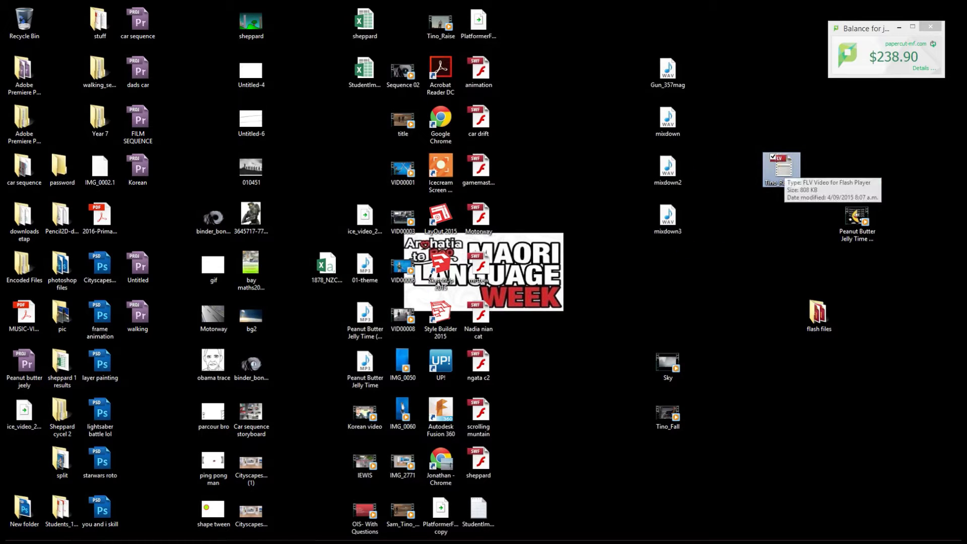
left_click(312, 533)
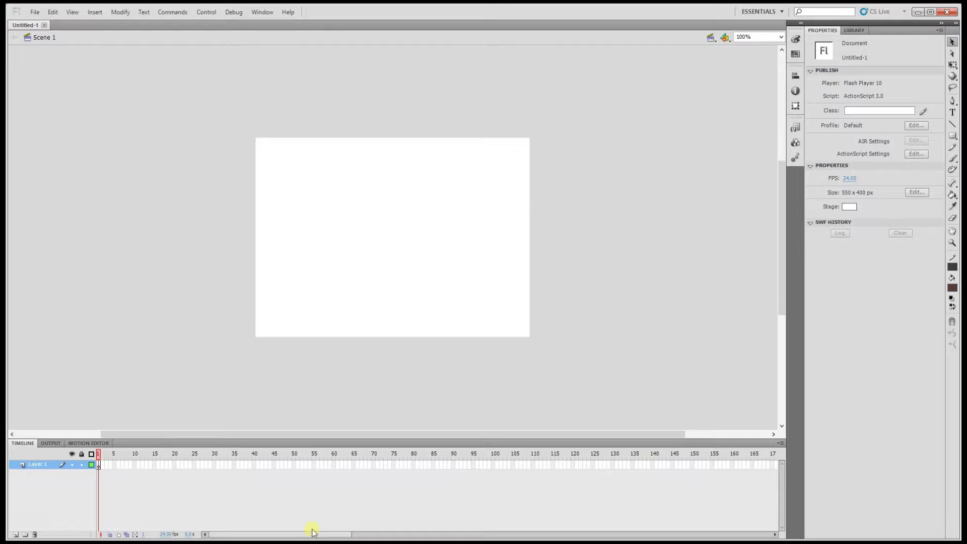
- Start a video import and choose to embed the FLV in the SWF timeline
left_click(35, 12)
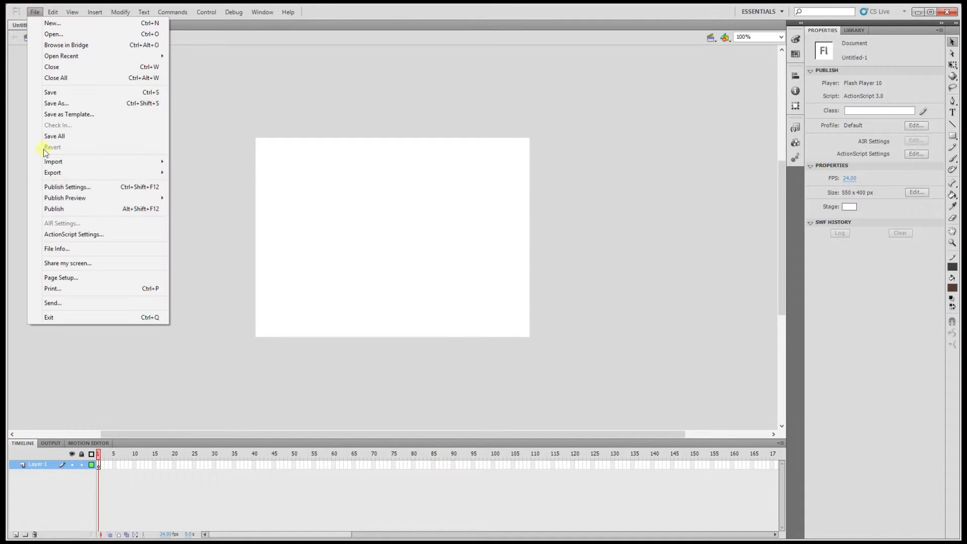
mouse_move(90, 161)
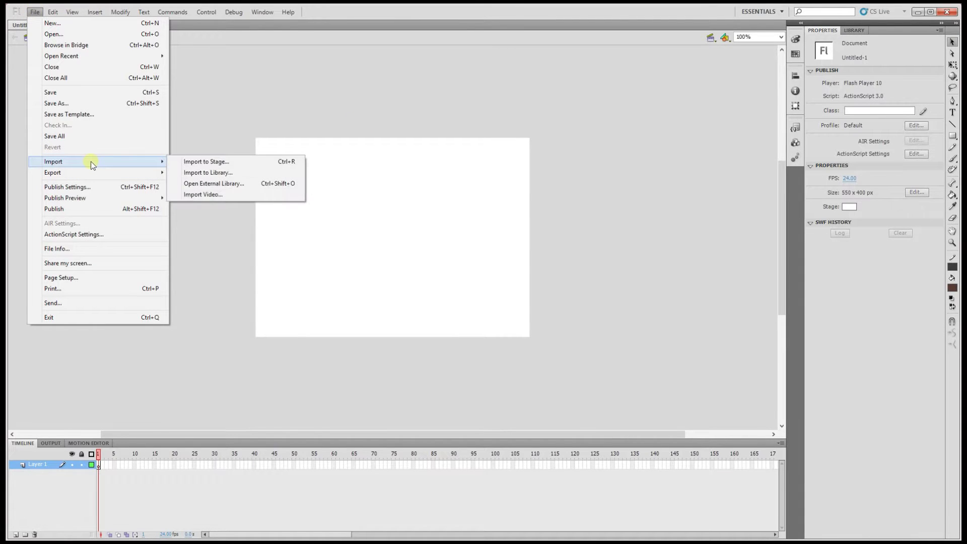
left_click(210, 195)
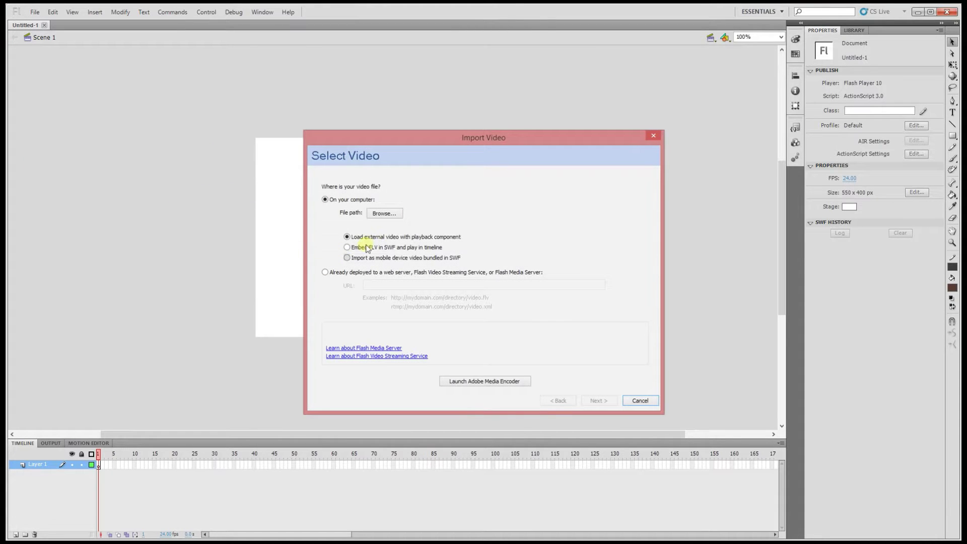
left_click(346, 247)
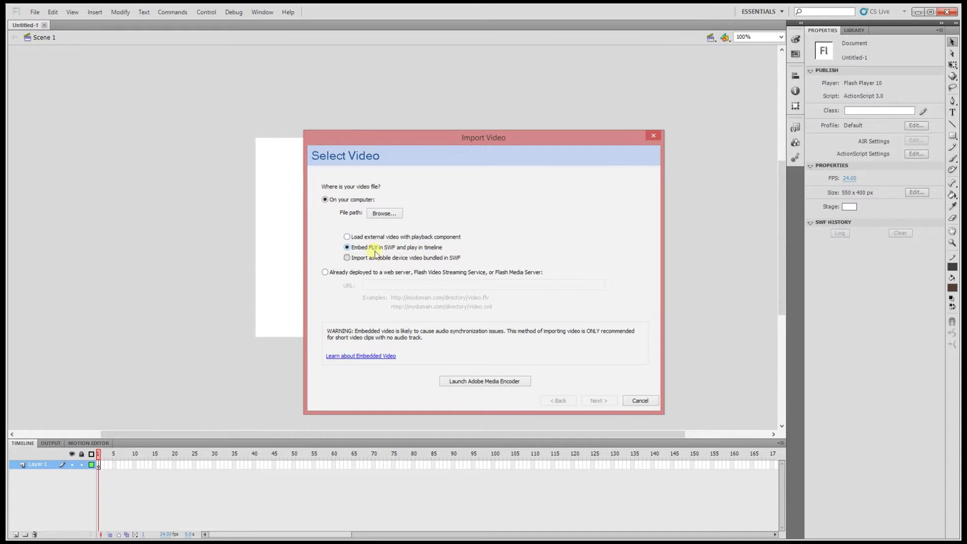
left_click(348, 237)
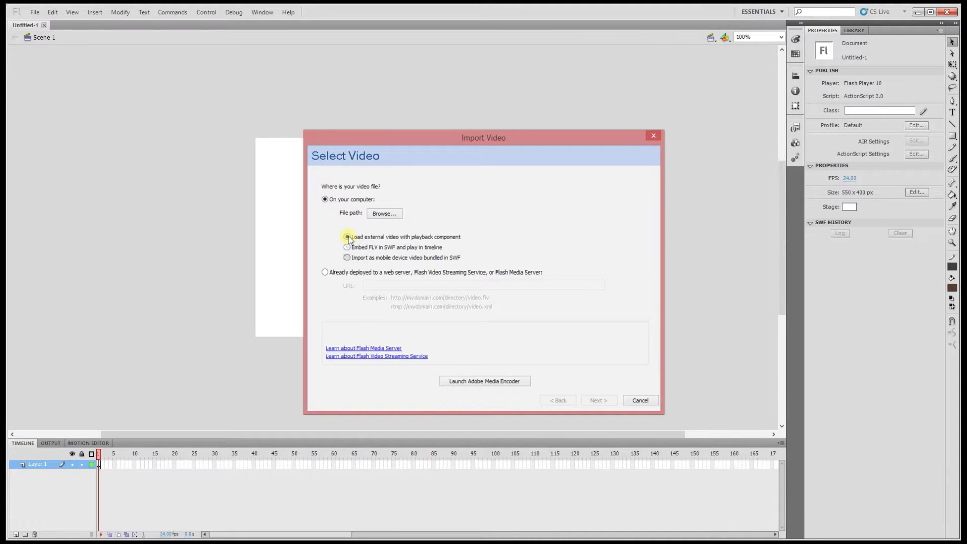
left_click(348, 248)
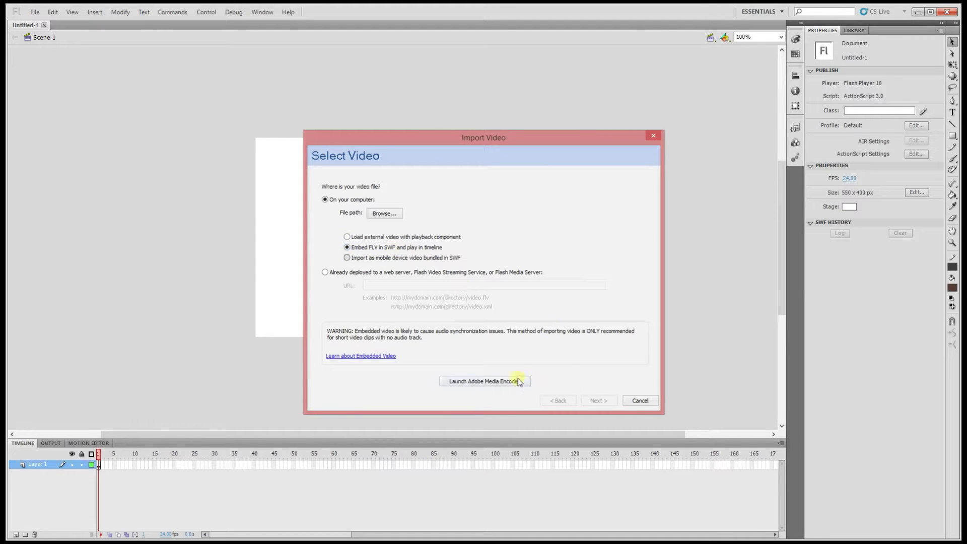
- Select Tino_Raise_1.flv and finish the wizard to place it on the stage
left_click(379, 213)
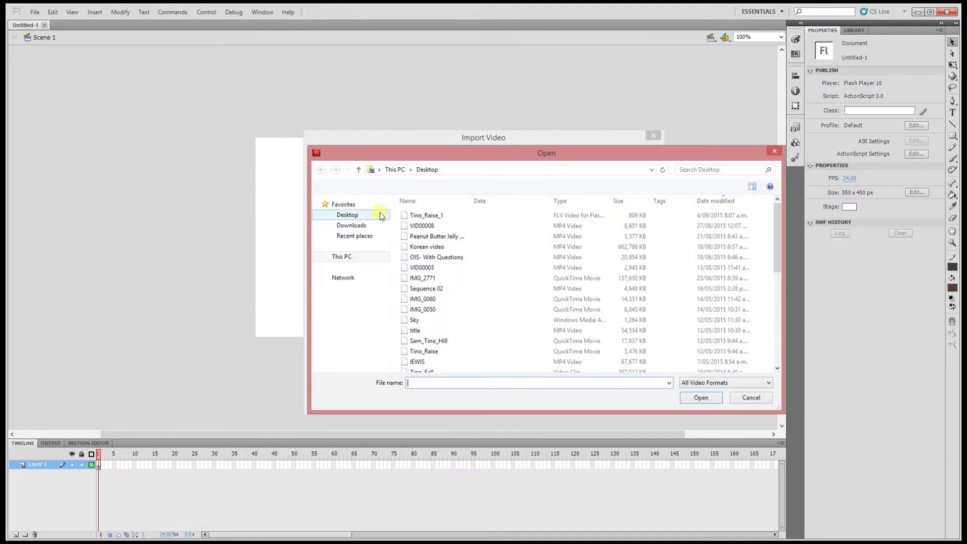
left_click(443, 215)
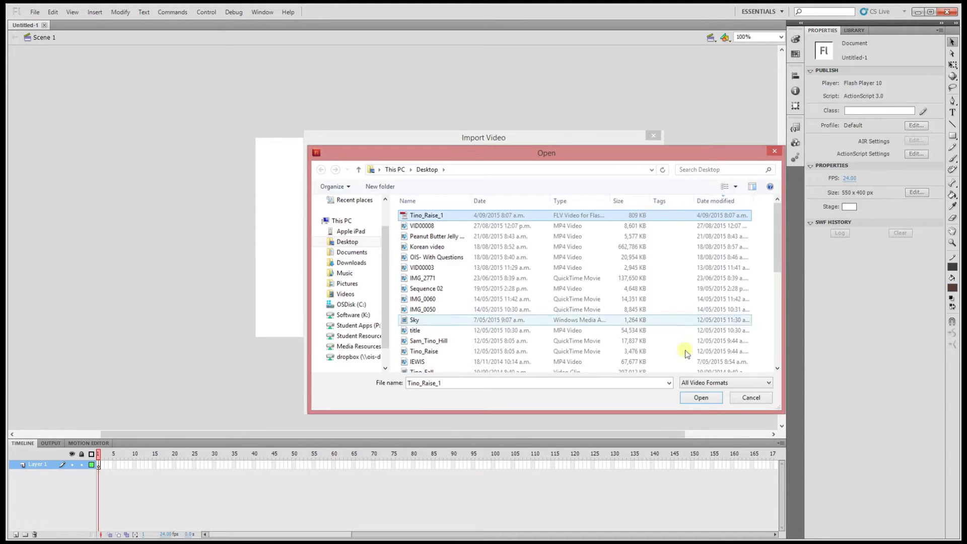
left_click(708, 397)
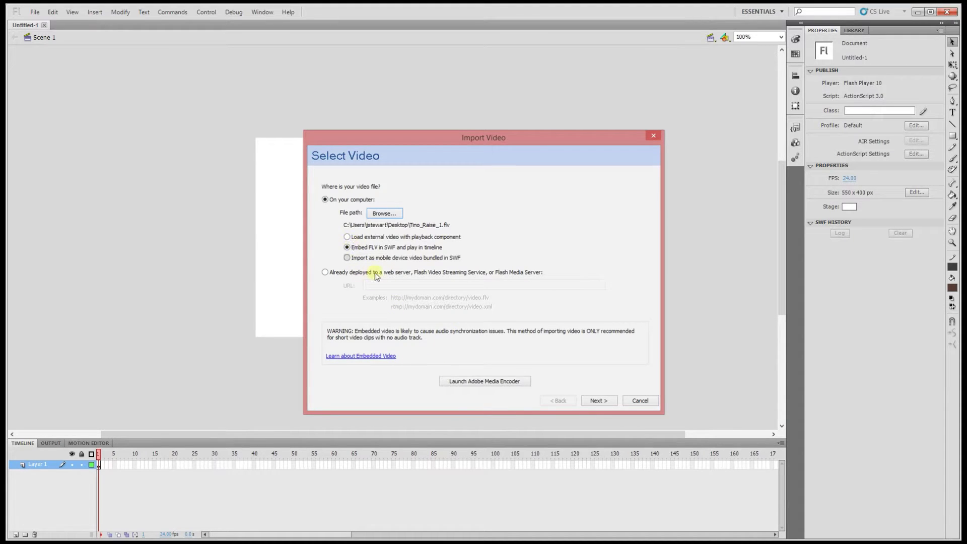
left_click(600, 401)
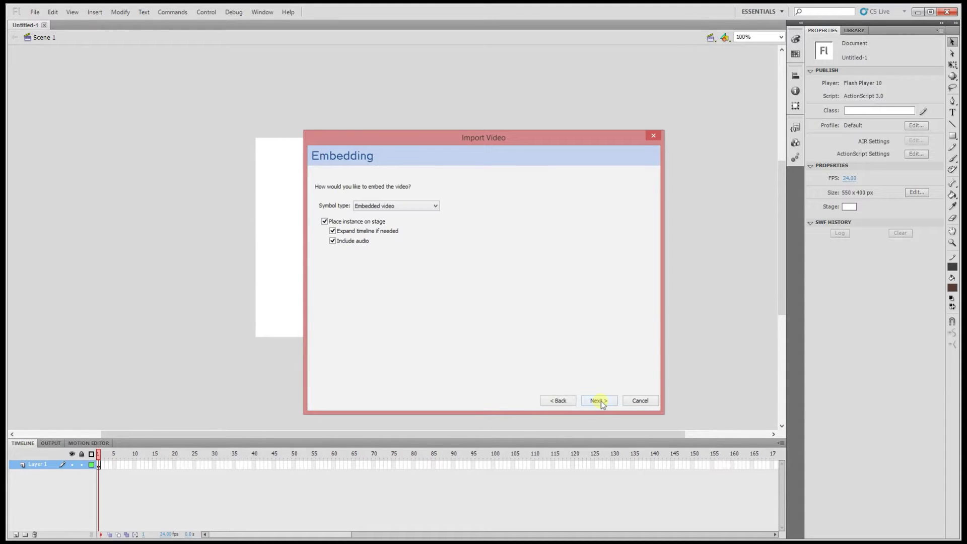
left_click(600, 402)
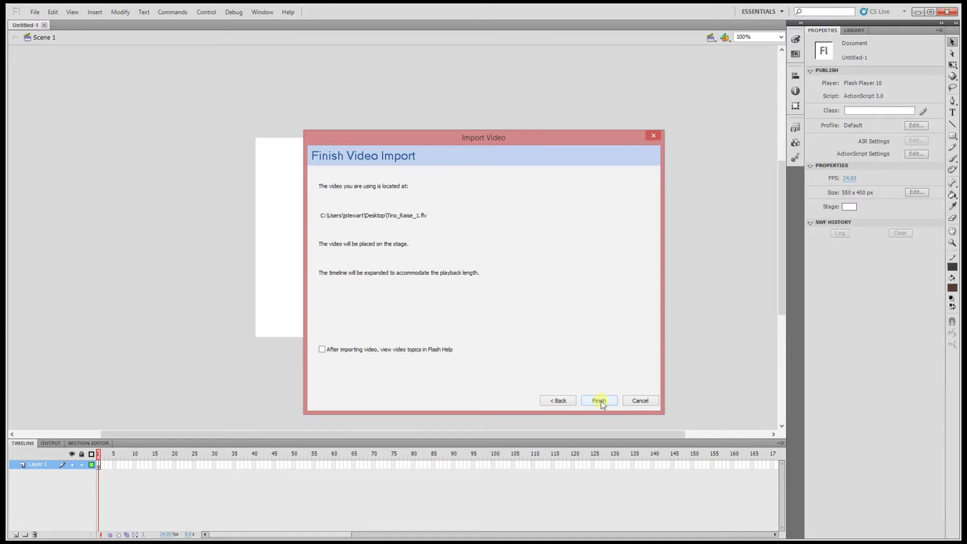
left_click(600, 401)
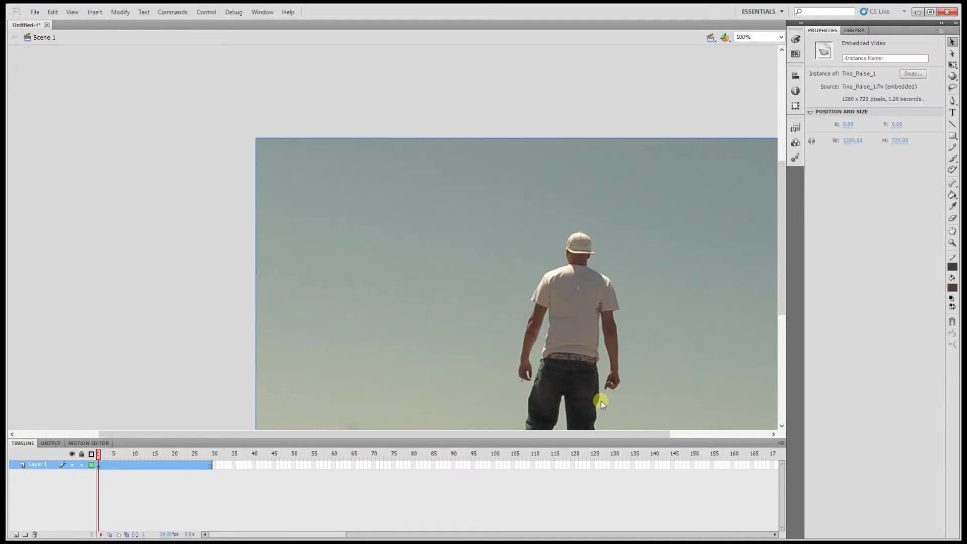
- Set the document size to match the video contents, giving a 1280 x 720 px stage
key("ctrl+minus")
key("ctrl+minus")
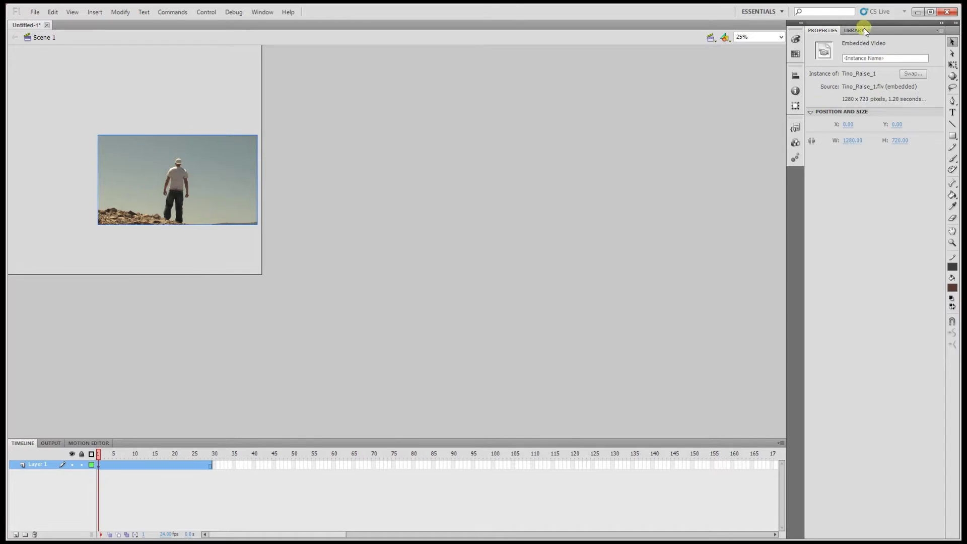
left_click(950, 45)
left_click(184, 120)
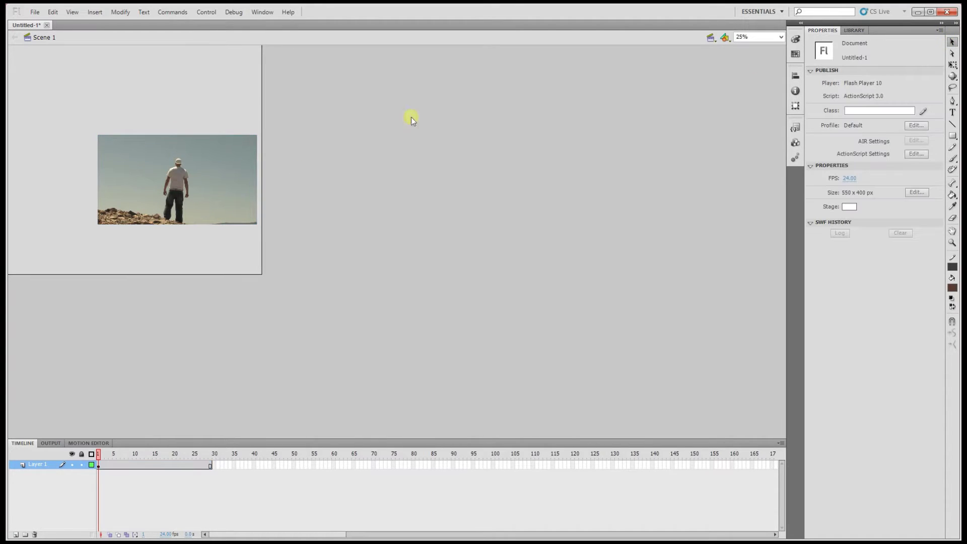
left_click(923, 194)
left_click(489, 270)
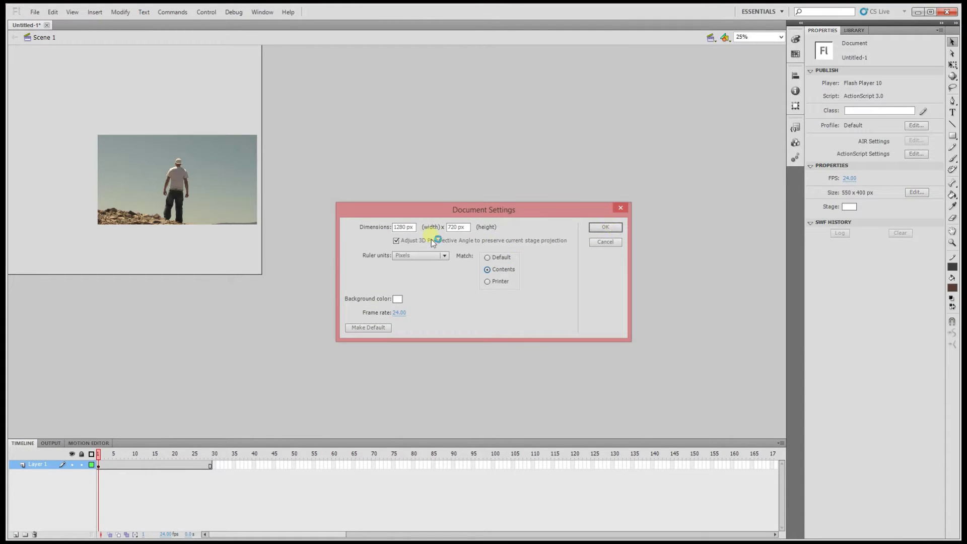
left_click(591, 227)
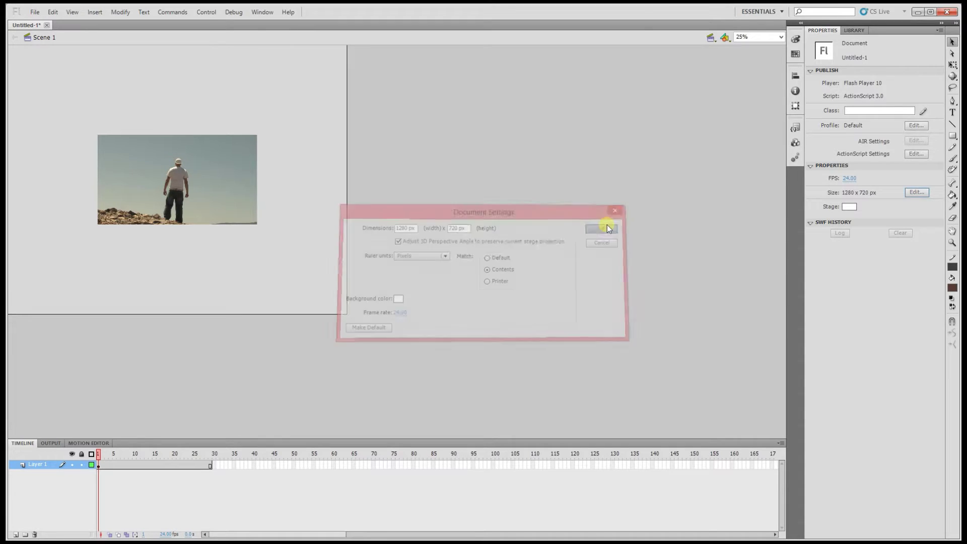
scroll(197, 253, "down", 2)
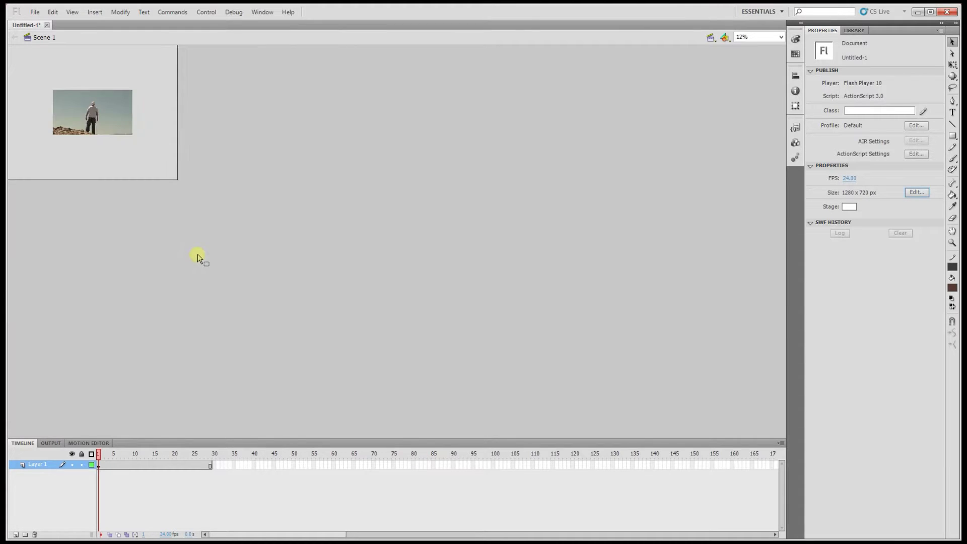
scroll(197, 254, "up", 4)
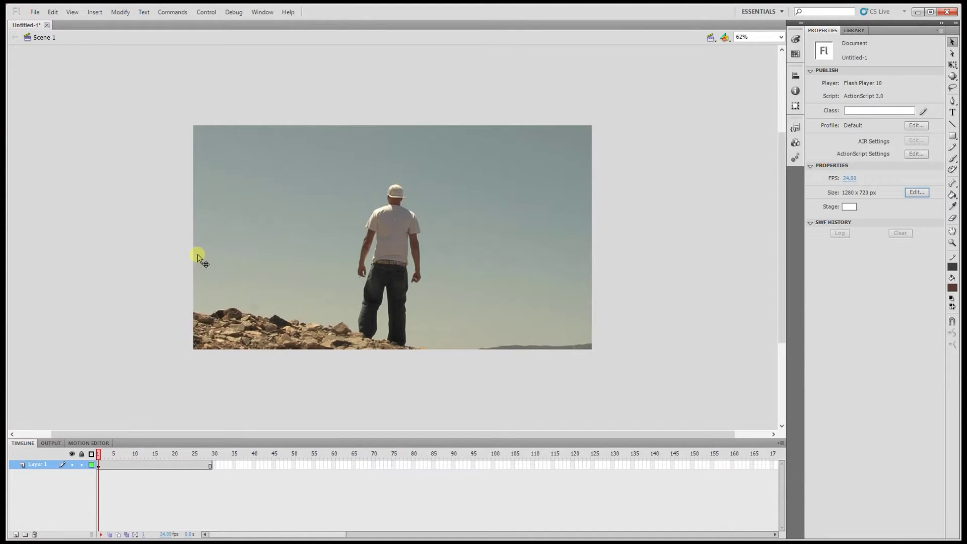
- Rename Layer 1 to 'video to trace', lock it, and add Layer 2 above it
double_click(37, 465)
type("vide")
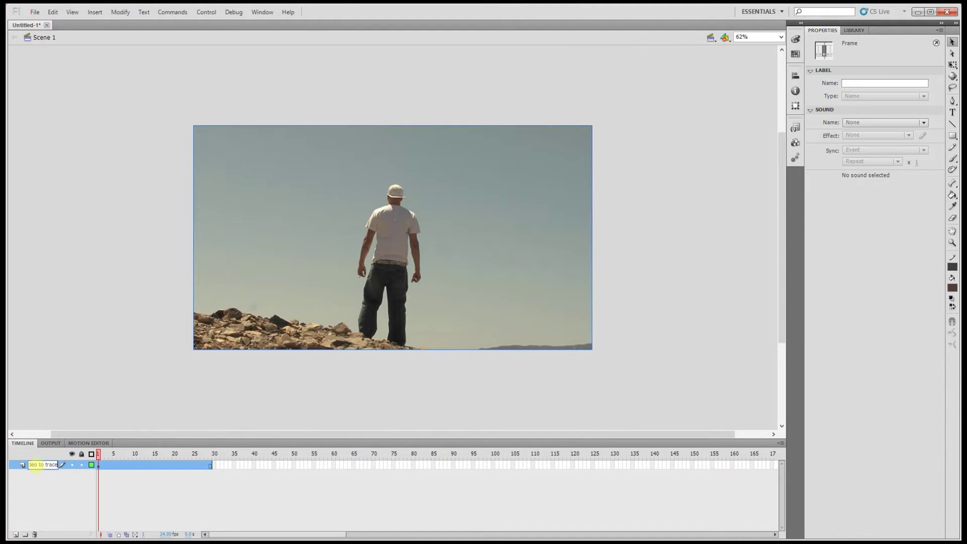
type("o to trace")
left_click(67, 492)
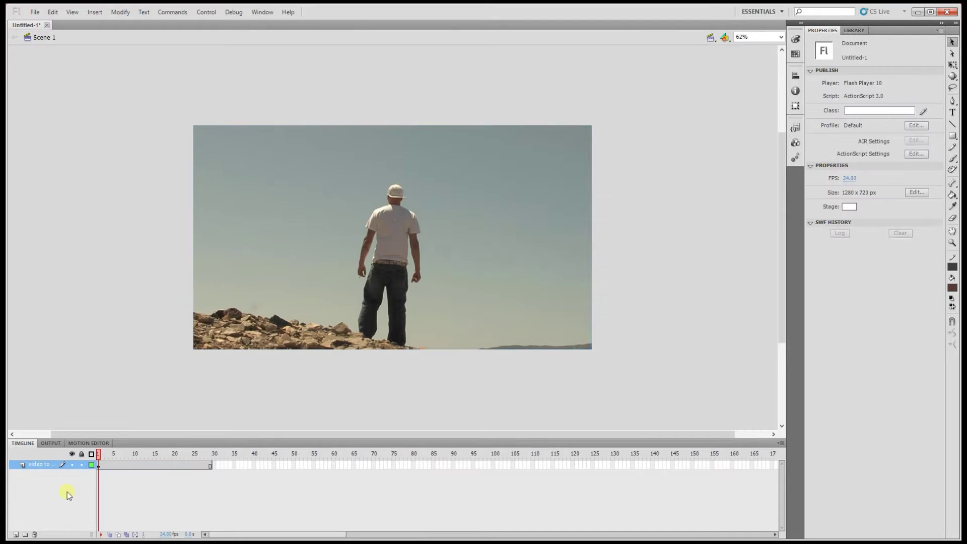
left_click(81, 465)
left_click(16, 535)
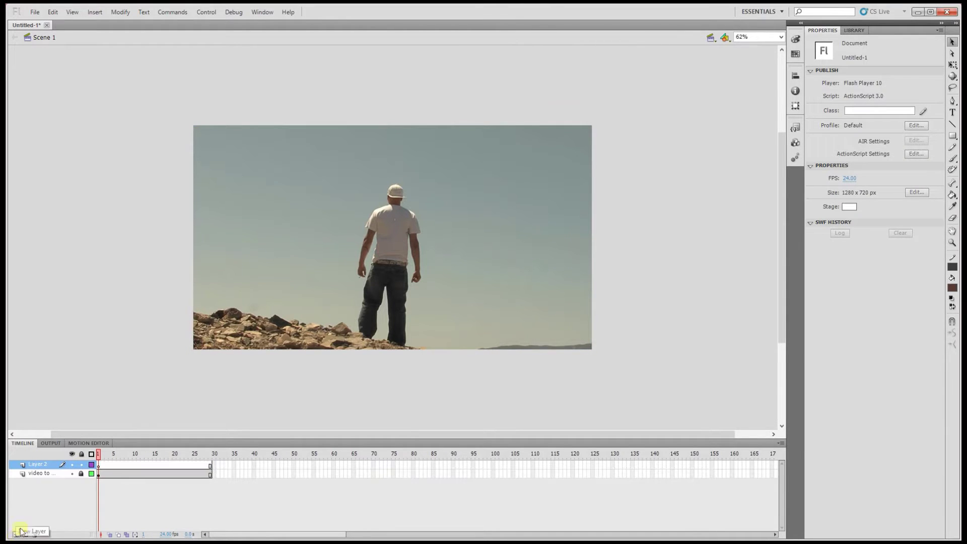
- Fill Layer 2 with blank keyframes through frame 30, preview the footage, and return to frame 1
left_click(98, 464)
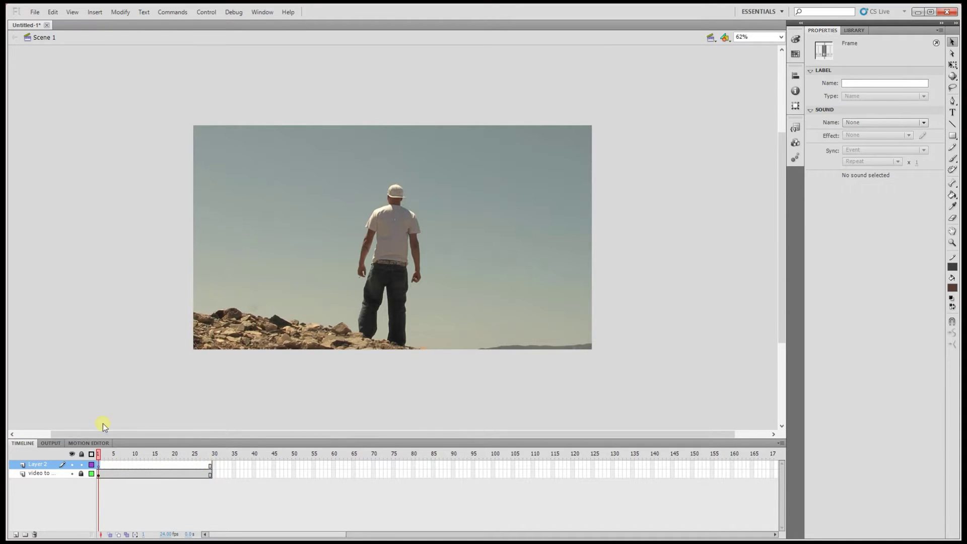
key("F7")
key("F7")
key("F7")
key("F7")
key("F7")
key("F7")
key("F7")
key("F7")
key("F7")
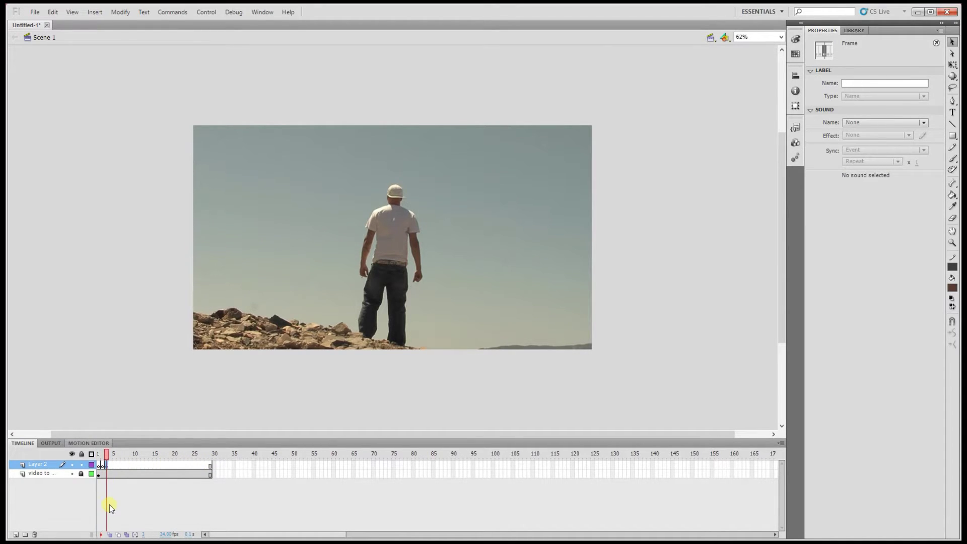
key("F7")
key("F7")
key("F7")
key("F7")
key("F7")
key("F7")
key("F7")
key("F7")
key("F7")
key("F7")
key("F7")
key("F7")
key("F7")
key("F7")
key("F7")
key("F7")
key("F7")
key("F7")
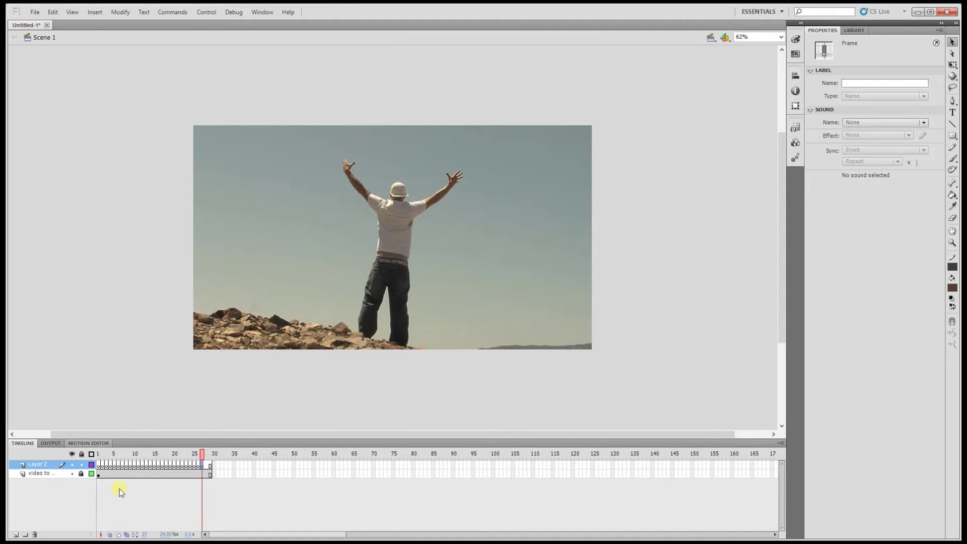
key("F7")
key("F7")
left_click(99, 464)
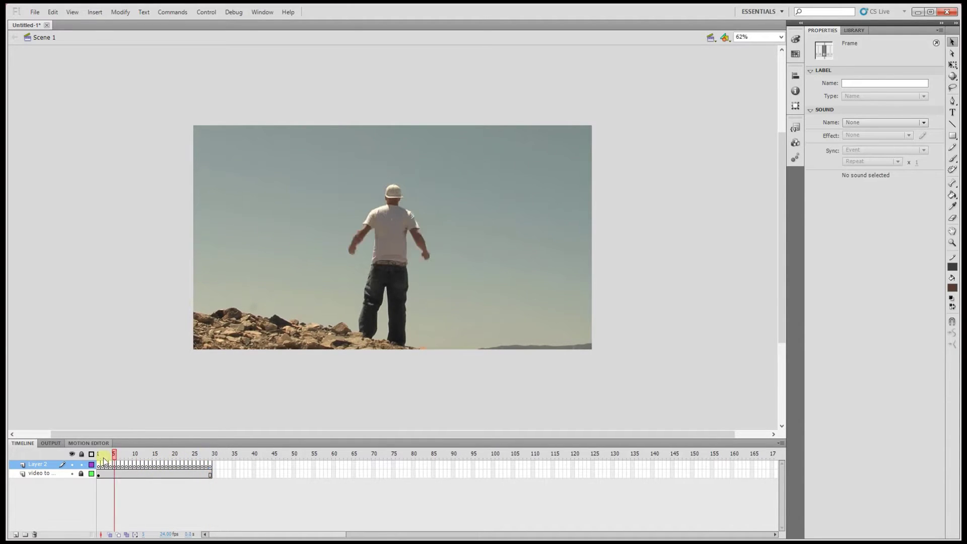
left_click_drag(110, 462, 247, 456)
left_click(101, 464)
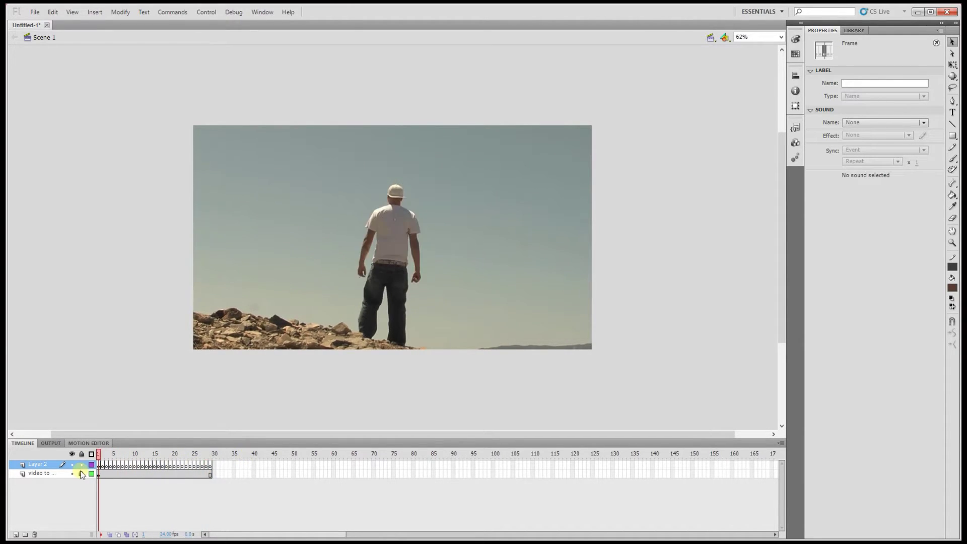
left_click(100, 464)
- With the Brush at 125% zoom, trace the shirt's left shoulder and side in brown
left_click(953, 159)
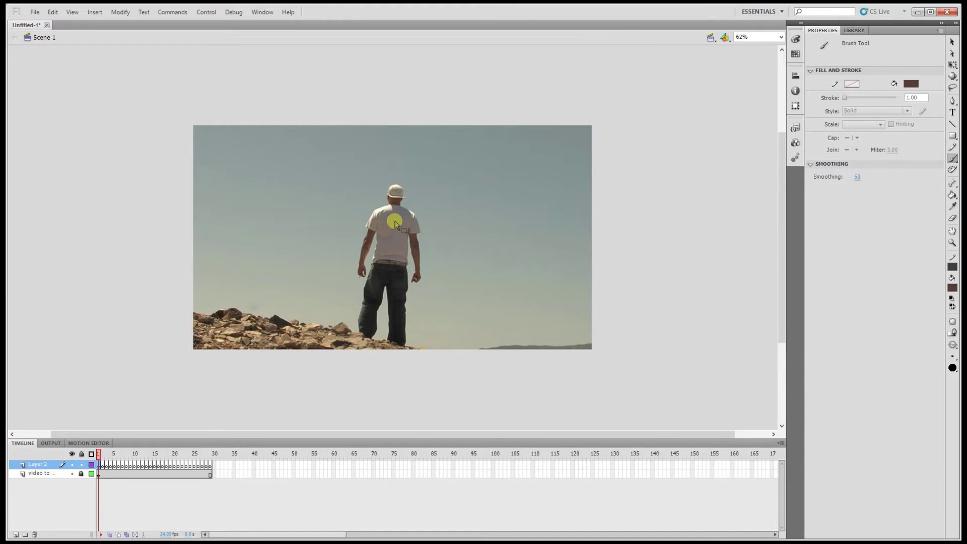
key("ctrl+=")
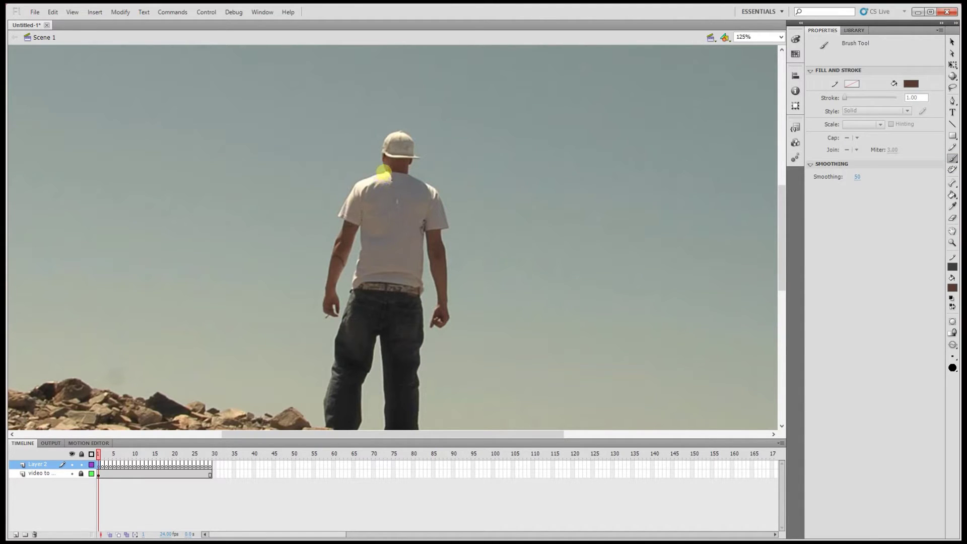
mouse_move(382, 173)
left_mouse_down()
mouse_move(338, 214)
mouse_move(362, 227)
mouse_move(361, 213)
mouse_move(352, 285)
mouse_move(421, 285)
mouse_move(391, 272)
mouse_move(355, 283)
mouse_move(419, 282)
left_mouse_up()
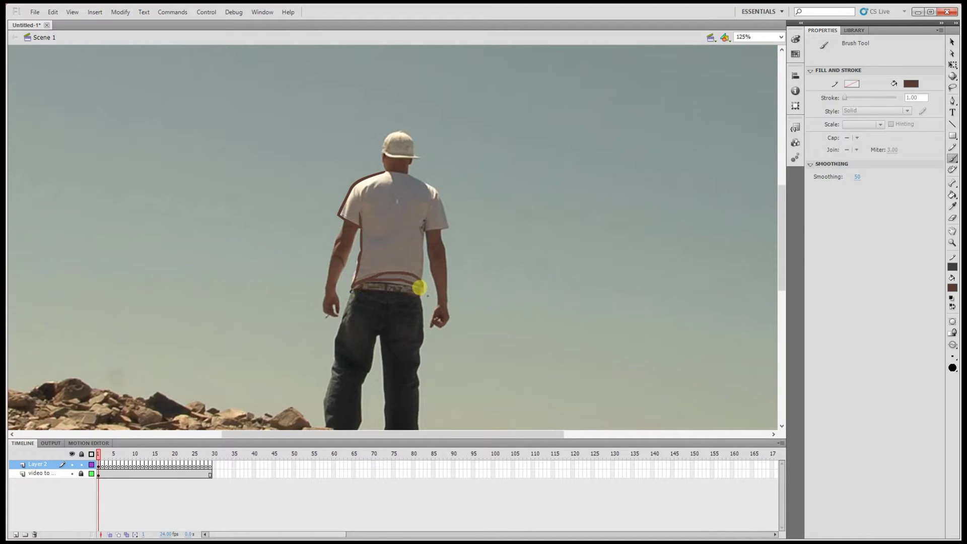
left_click_drag(426, 231, 423, 288)
- Trace the right sleeve's lower edge, then select all the strokes and recolour them black
mouse_move(429, 232)
left_mouse_down()
mouse_move(453, 227)
mouse_move(441, 194)
mouse_move(406, 173)
left_mouse_up()
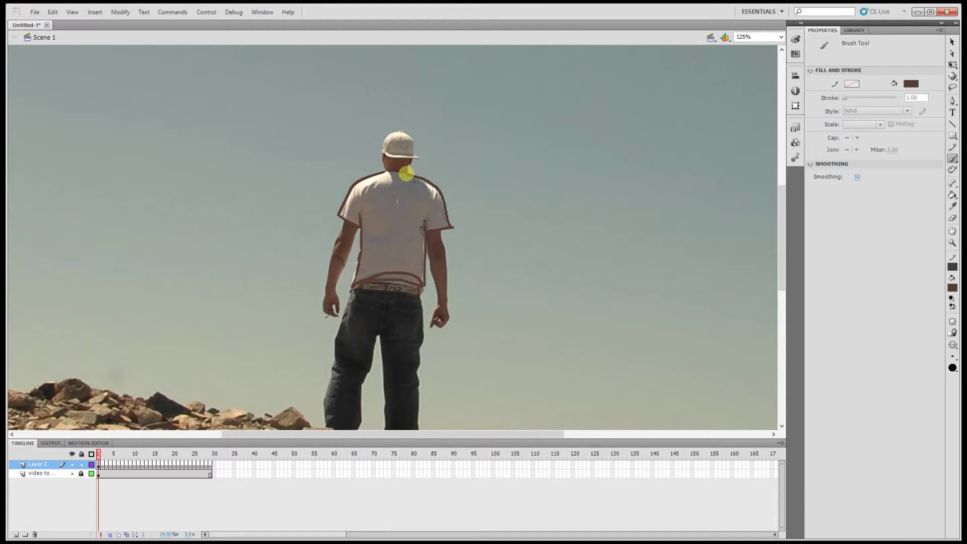
left_click(952, 42)
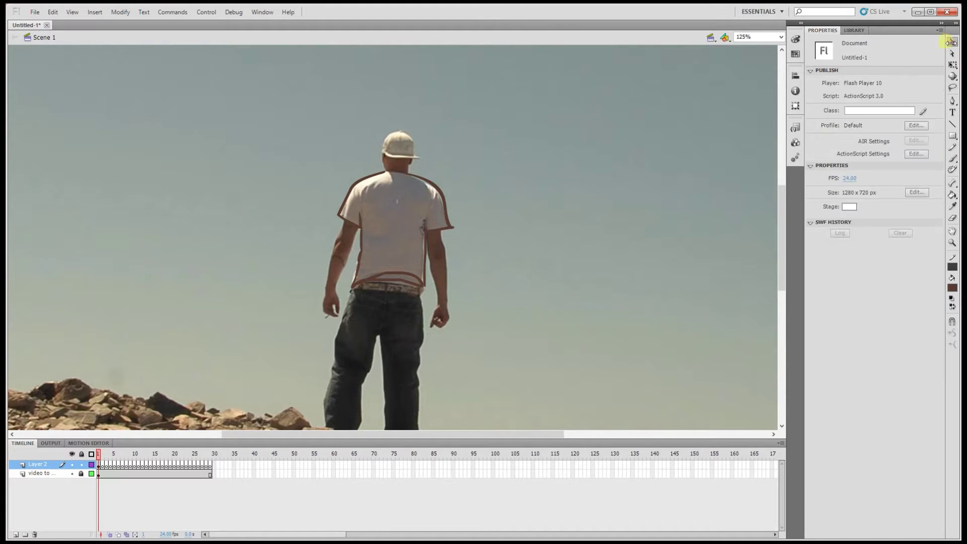
key("ctrl+a")
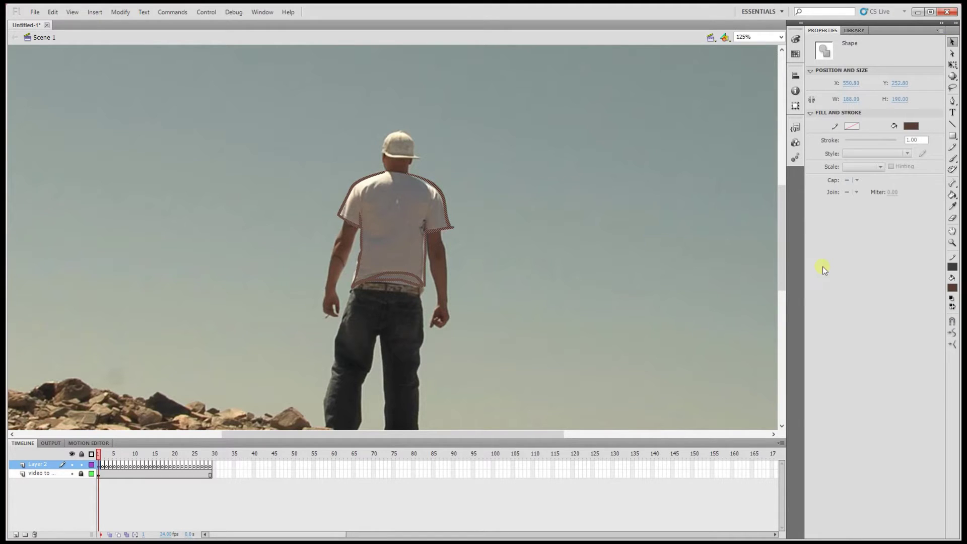
left_click(951, 288)
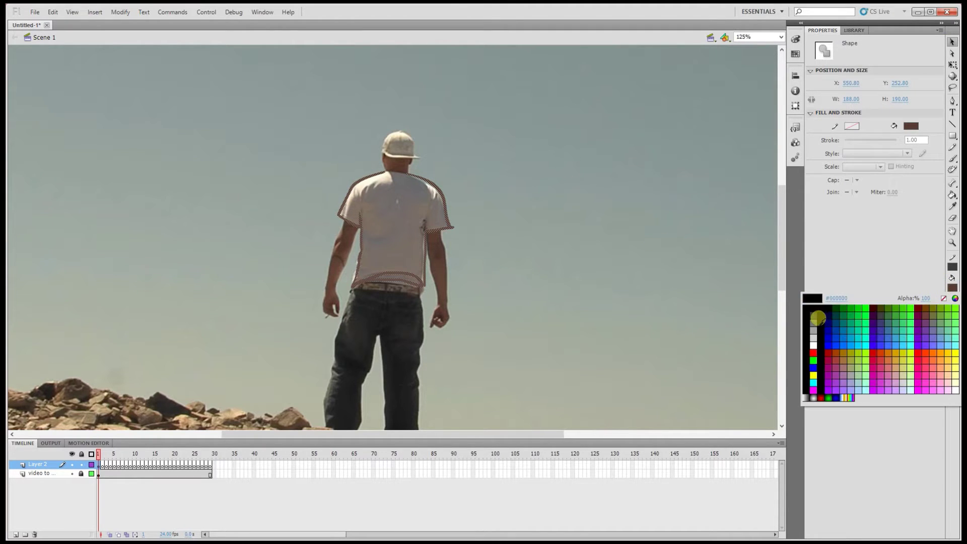
left_click(817, 313)
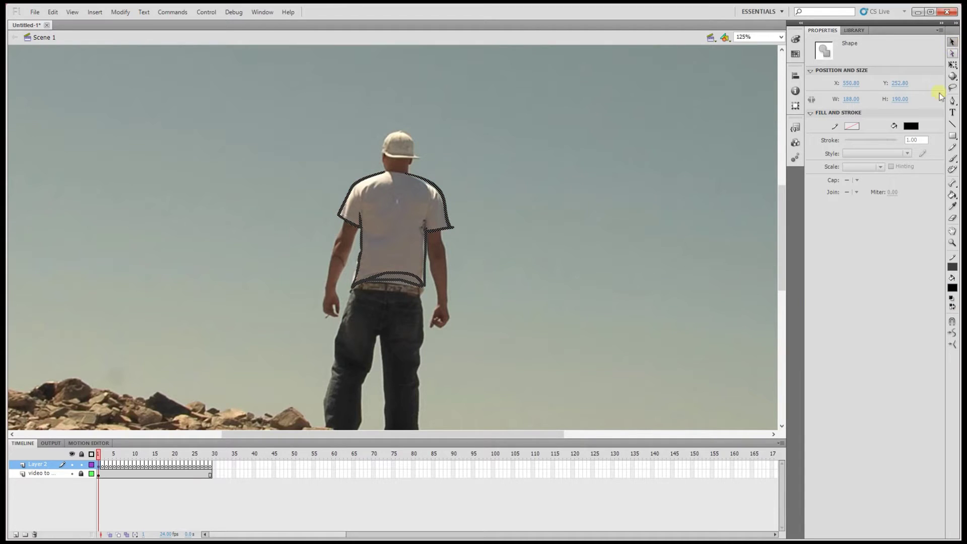
left_click(952, 158)
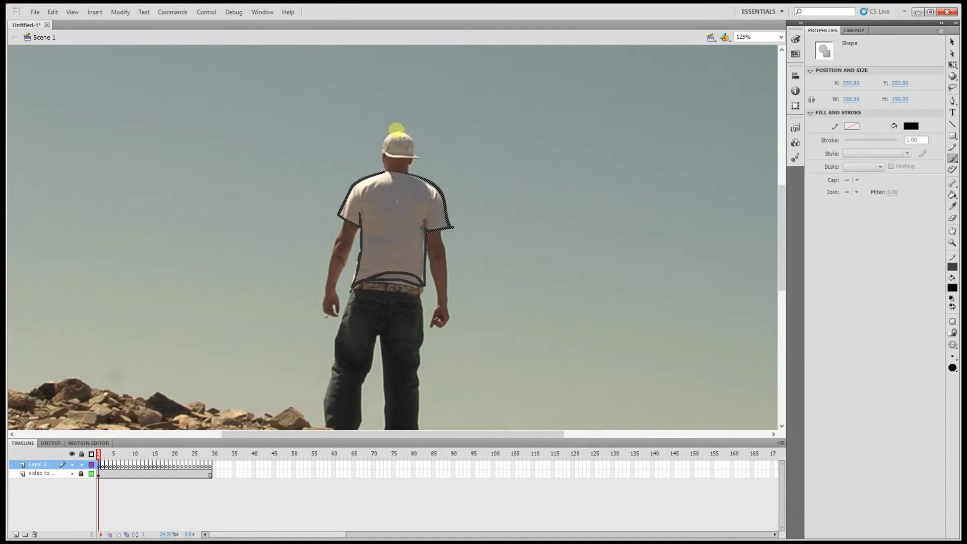
left_click(952, 359)
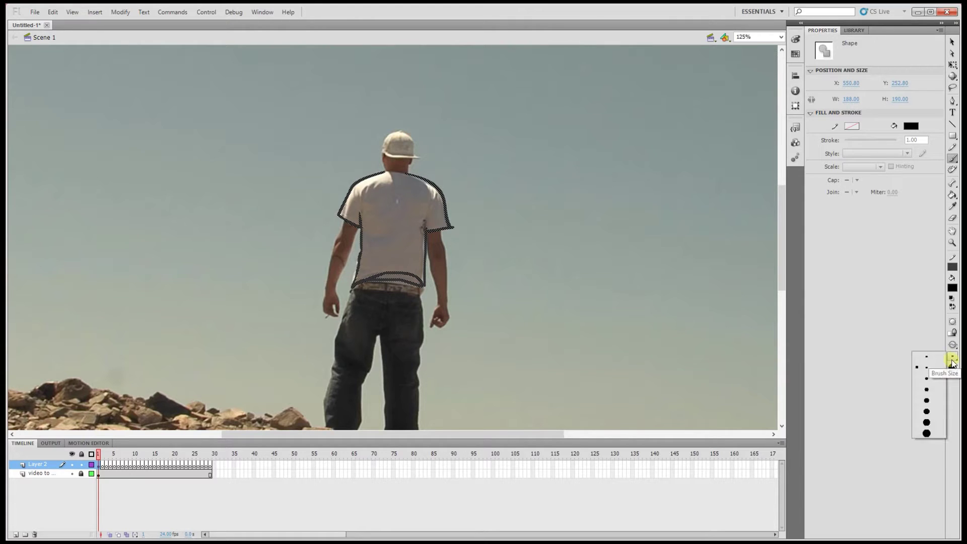
- With the largest brush size, outline the cap, neck and both arms in black
left_click(926, 433)
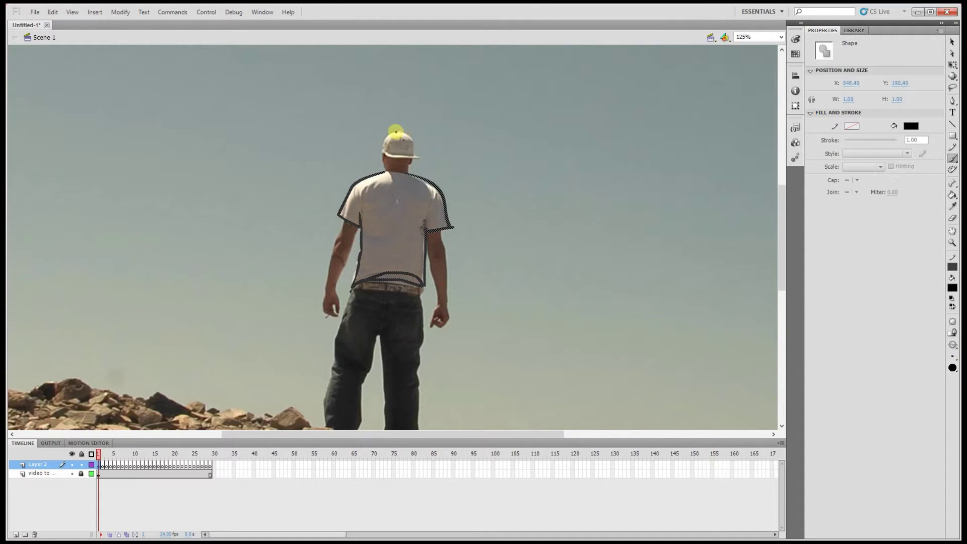
mouse_move(396, 130)
left_mouse_down()
mouse_move(386, 155)
mouse_move(419, 158)
mouse_move(397, 130)
left_mouse_up()
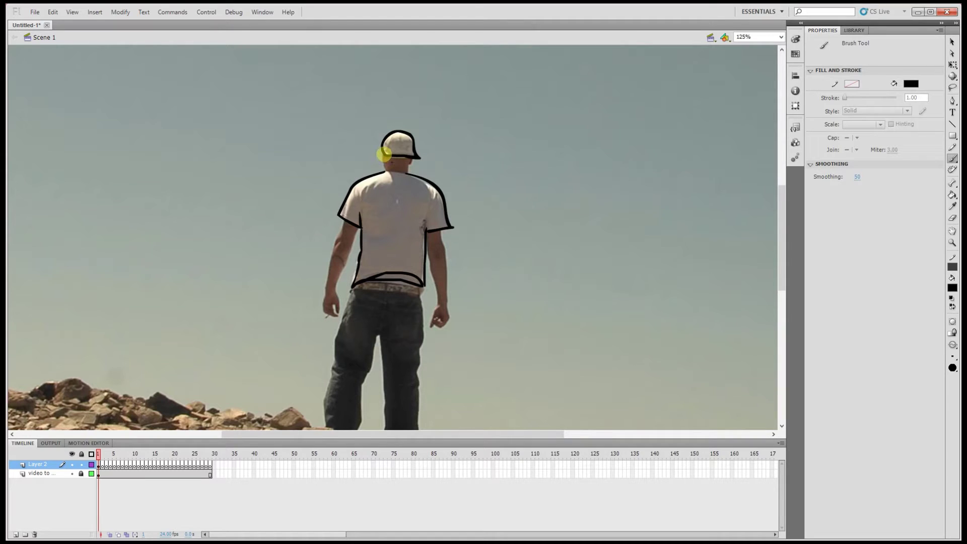
mouse_move(386, 171)
left_mouse_down()
mouse_move(408, 173)
mouse_move(412, 159)
left_mouse_up()
key("ctrl+minus")
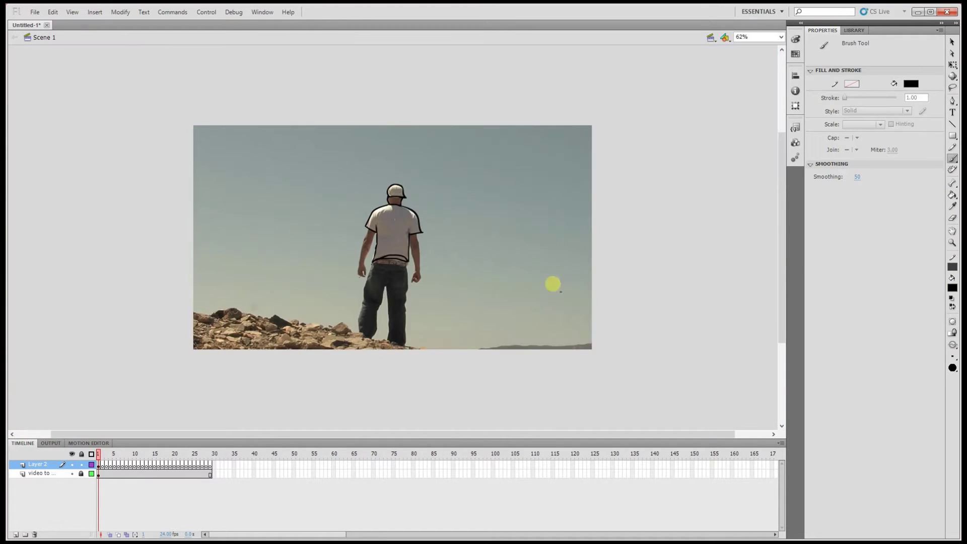
key("ctrl+equal")
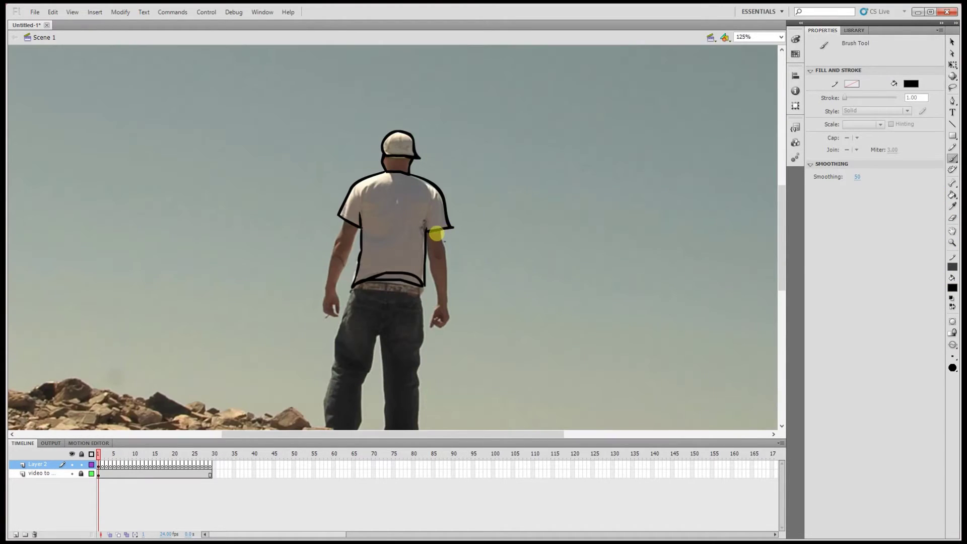
mouse_move(440, 231)
left_mouse_down()
mouse_move(443, 327)
mouse_move(431, 323)
mouse_move(439, 293)
mouse_move(425, 250)
left_mouse_up()
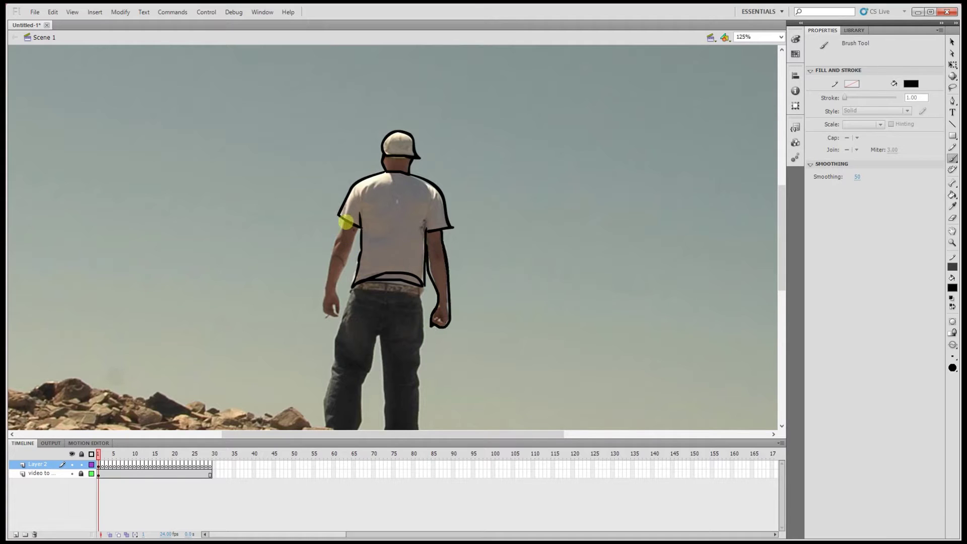
mouse_move(342, 218)
left_mouse_down()
mouse_move(325, 318)
mouse_move(337, 317)
mouse_move(361, 226)
left_mouse_up()
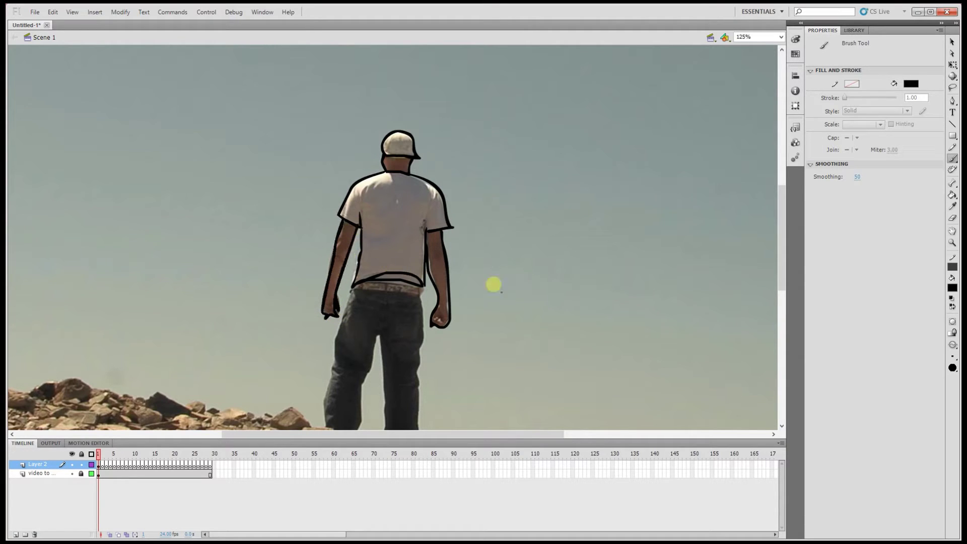
mouse_move(783, 211)
left_mouse_down()
mouse_move(781, 237)
mouse_move(781, 226)
left_mouse_up()
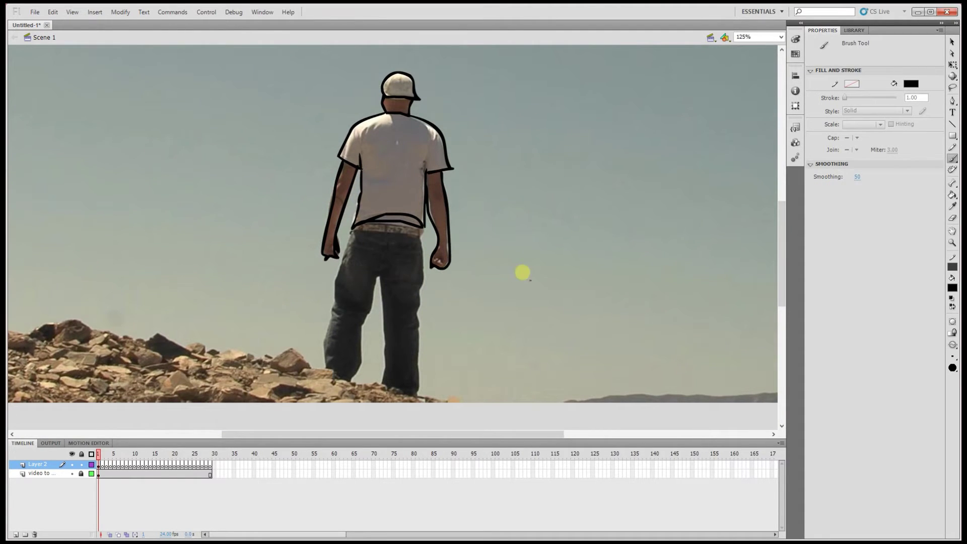
- Paint a few test strokes at different zooms, then select and delete them
left_click_drag(563, 237, 559, 274)
key("ctrl+=")
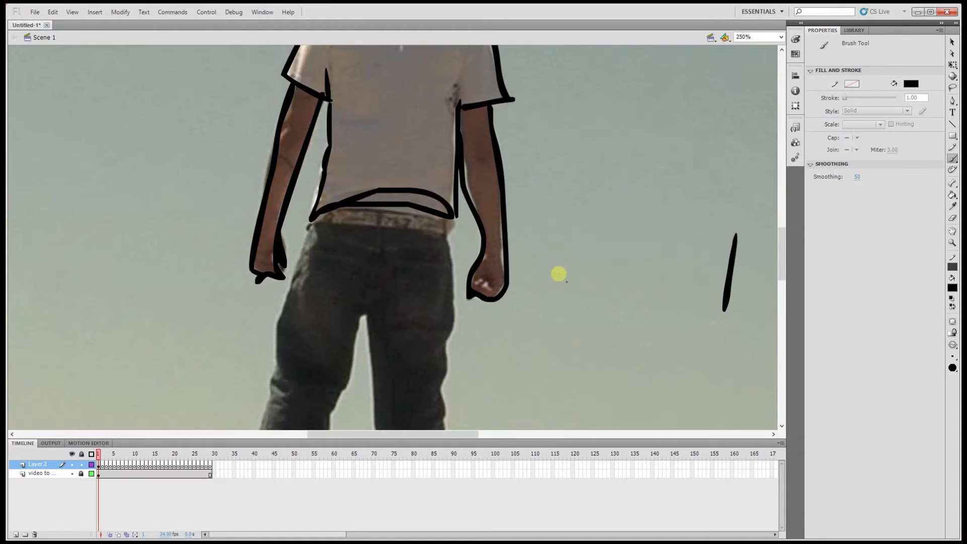
left_click_drag(680, 239, 675, 282)
key("ctrl+=")
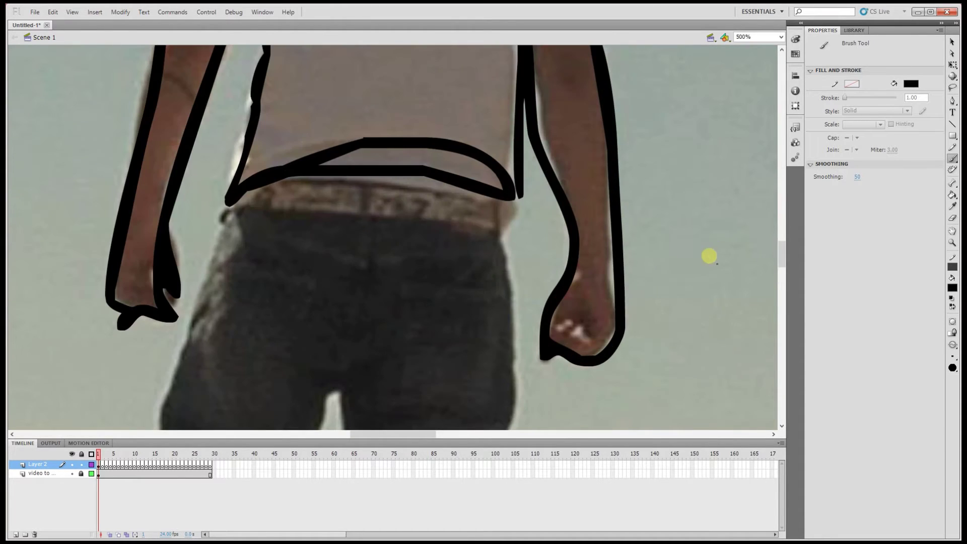
left_click_drag(719, 247, 712, 283)
key("ctrl+minus")
key("ctrl+minus")
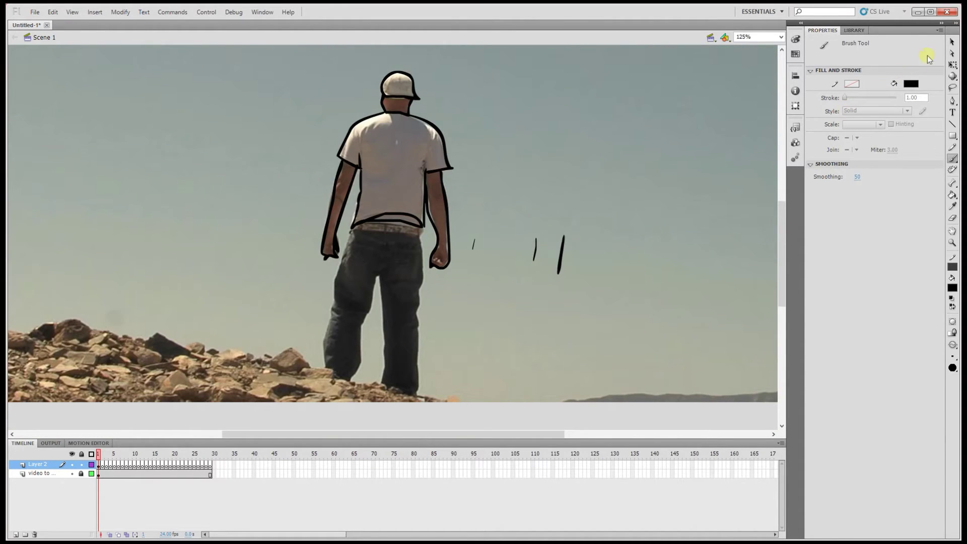
left_click(952, 44)
left_click_drag(602, 298, 454, 227)
key("Delete")
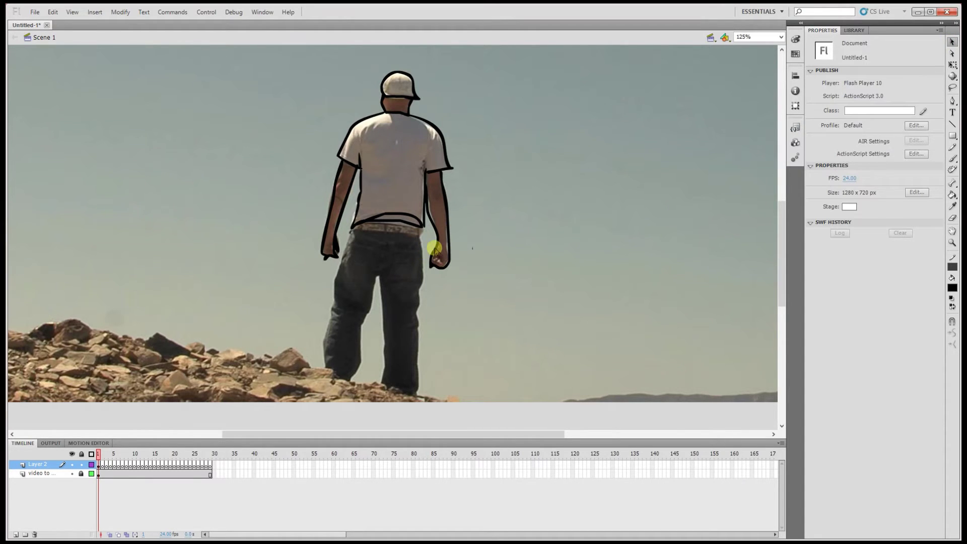
- Outline the belt's bottom edge, the jeans' right side and the inner leg in black
left_click(952, 159)
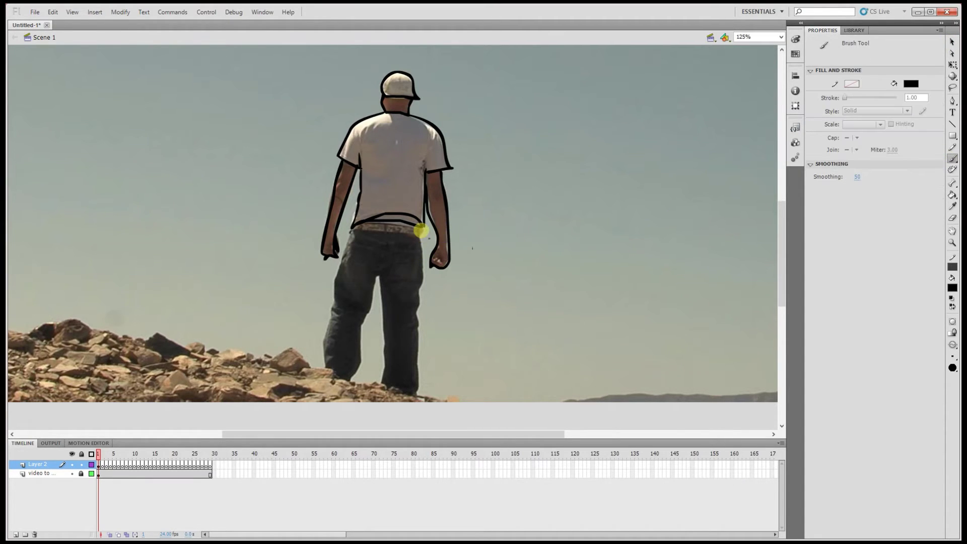
left_click_drag(419, 229, 351, 228)
mouse_move(421, 234)
left_mouse_down()
mouse_move(416, 392)
mouse_move(385, 386)
left_mouse_up()
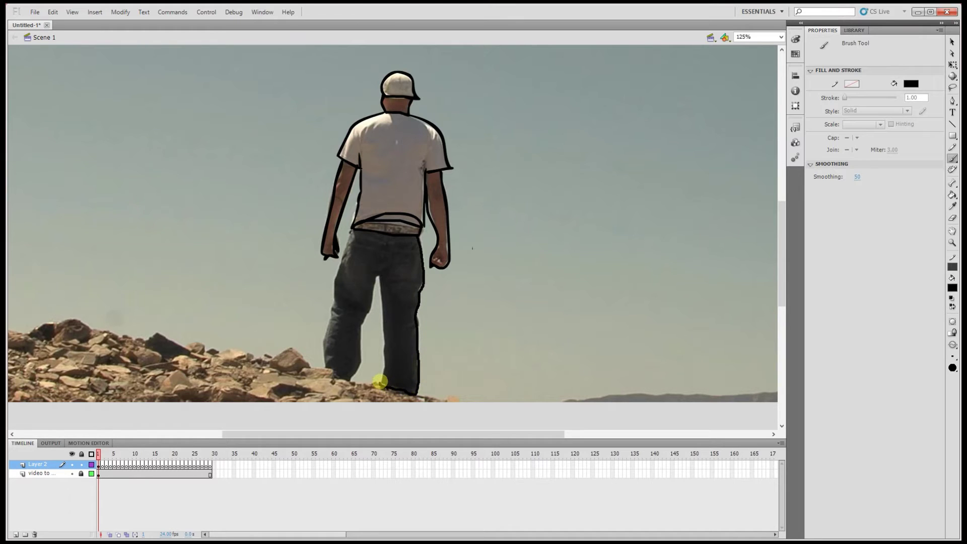
mouse_move(380, 381)
left_mouse_down()
mouse_move(381, 276)
mouse_move(357, 371)
mouse_move(349, 382)
mouse_move(324, 370)
mouse_move(324, 320)
mouse_move(352, 227)
left_mouse_up()
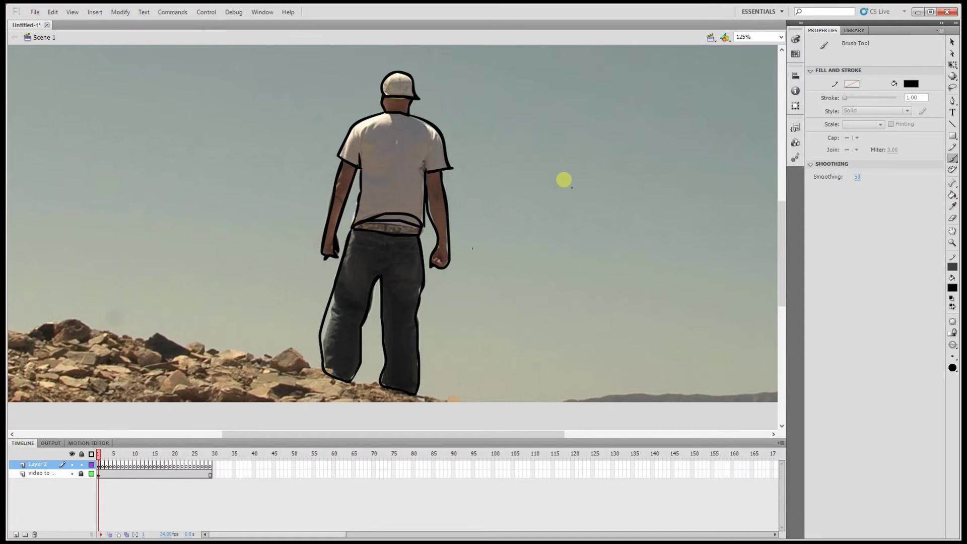
- Fill the jeans solid dark grey with the Paint Bucket, then scrub the timeline to check motion
left_click(951, 195)
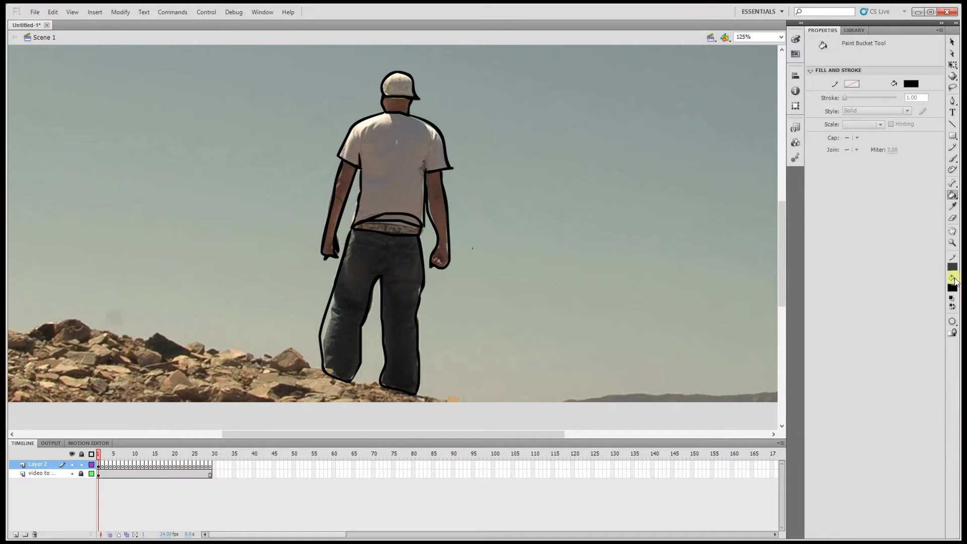
left_click(954, 287)
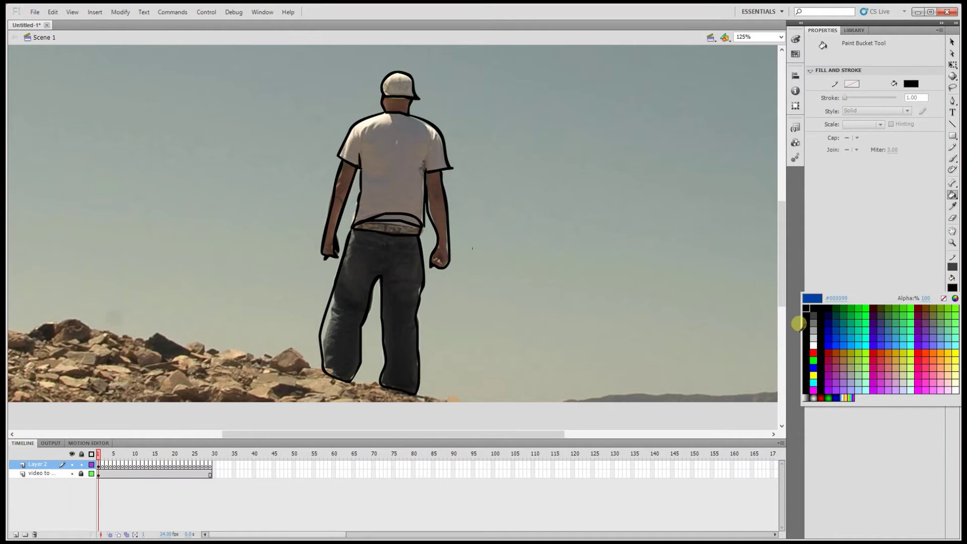
left_click(384, 280)
left_click(398, 267)
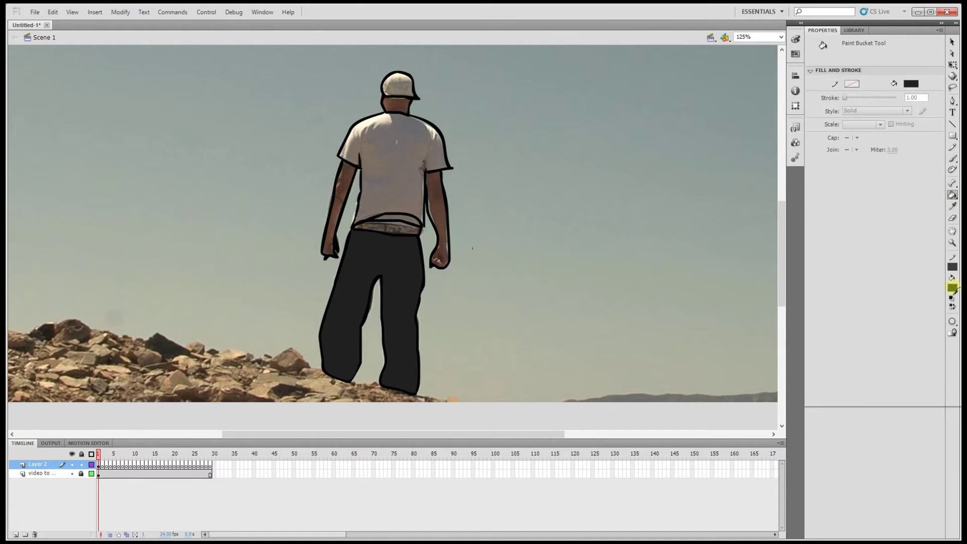
left_click(957, 286)
left_click(404, 158)
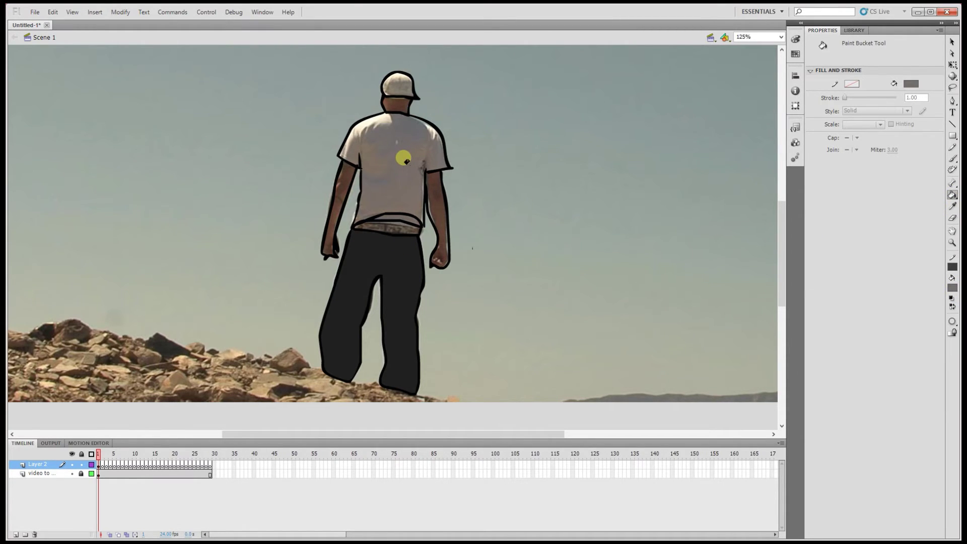
left_click(953, 42)
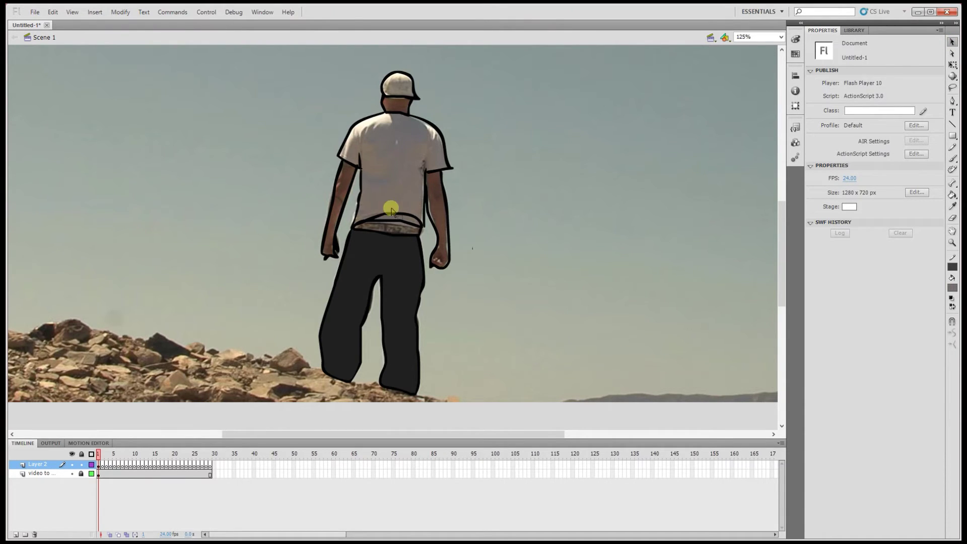
mouse_move(100, 456)
left_mouse_down()
mouse_move(190, 456)
mouse_move(81, 457)
left_mouse_up()
key("period")
key("period")
key("comma")
key("comma")
key("period")
key("period")
key("comma")
key("comma")
mouse_move(99, 456)
left_mouse_down()
mouse_move(209, 456)
mouse_move(116, 446)
mouse_move(101, 453)
mouse_move(206, 455)
mouse_move(98, 456)
left_mouse_up()
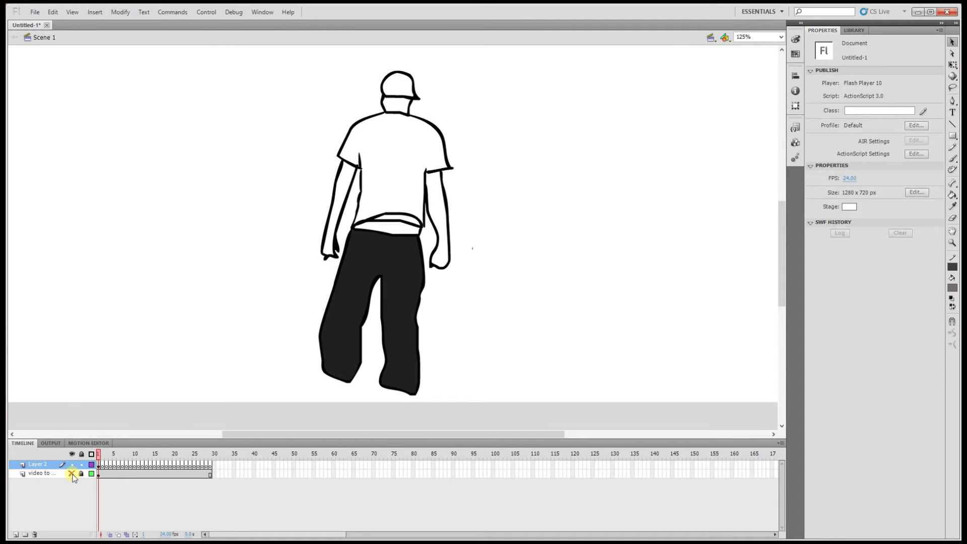
left_click(71, 473)
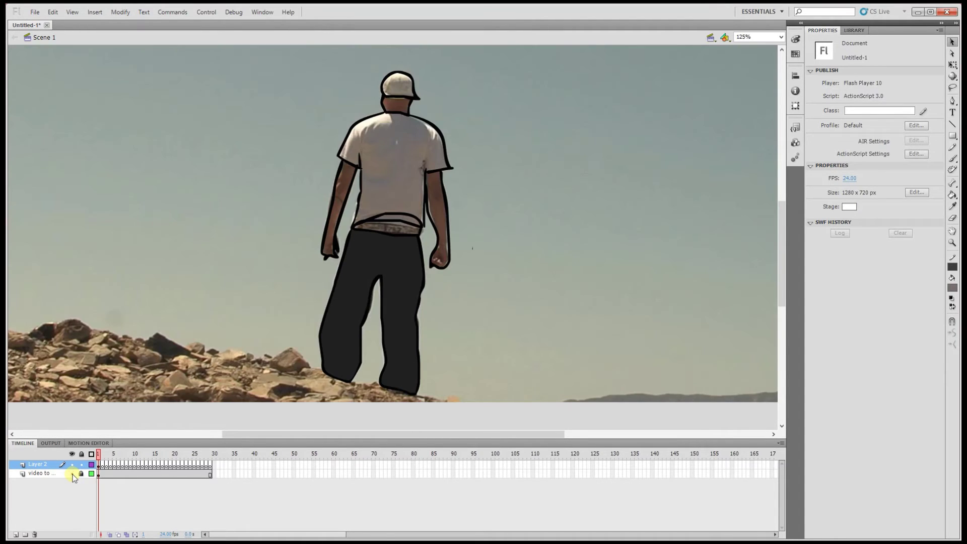
left_click(102, 457)
- On frame 1, set a gap-closing size and fill the shirt grey with the Paint Bucket
left_click(98, 457)
left_click(953, 195)
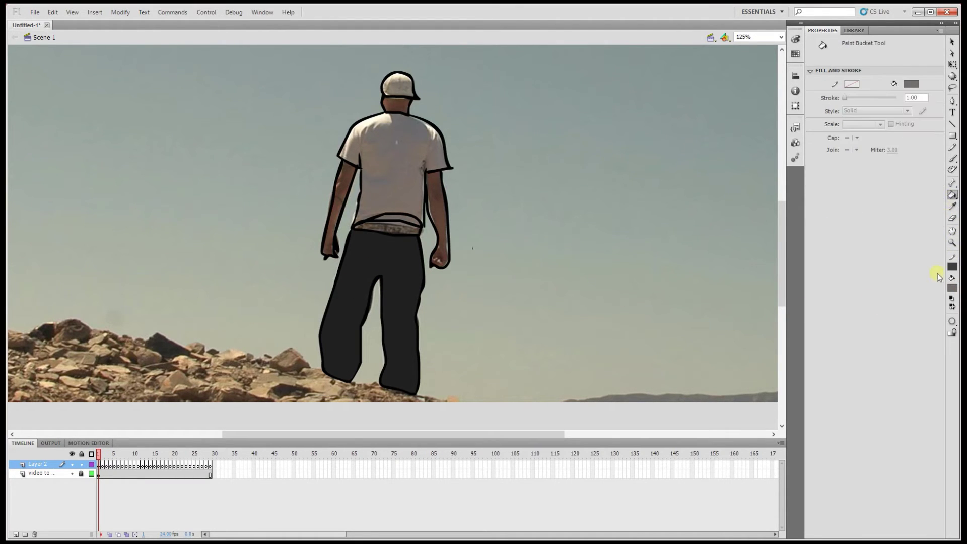
left_click(952, 321)
left_click(896, 346)
left_click(953, 289)
left_click(402, 184)
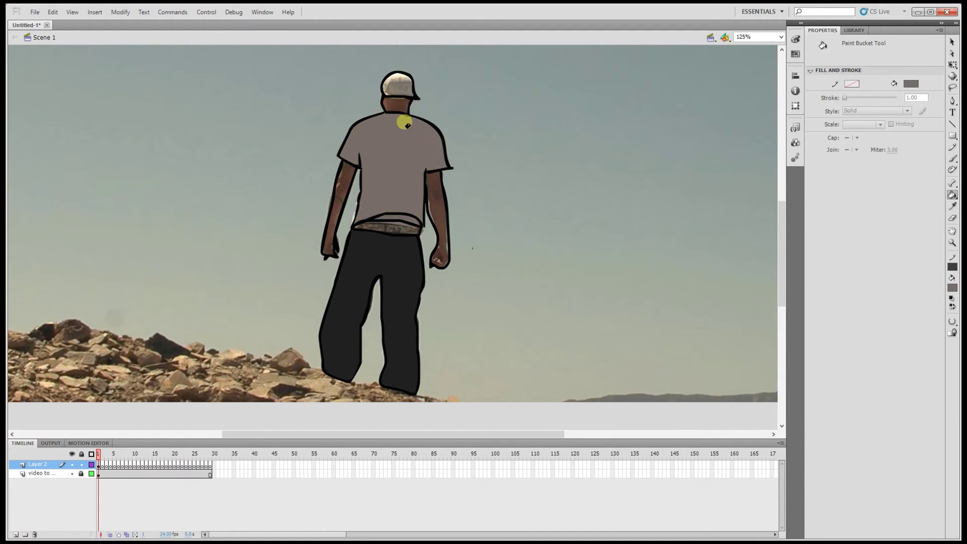
- Fill the arms and neck dark brown and the cap grey using sampled colours
left_click(954, 288)
left_click(436, 201)
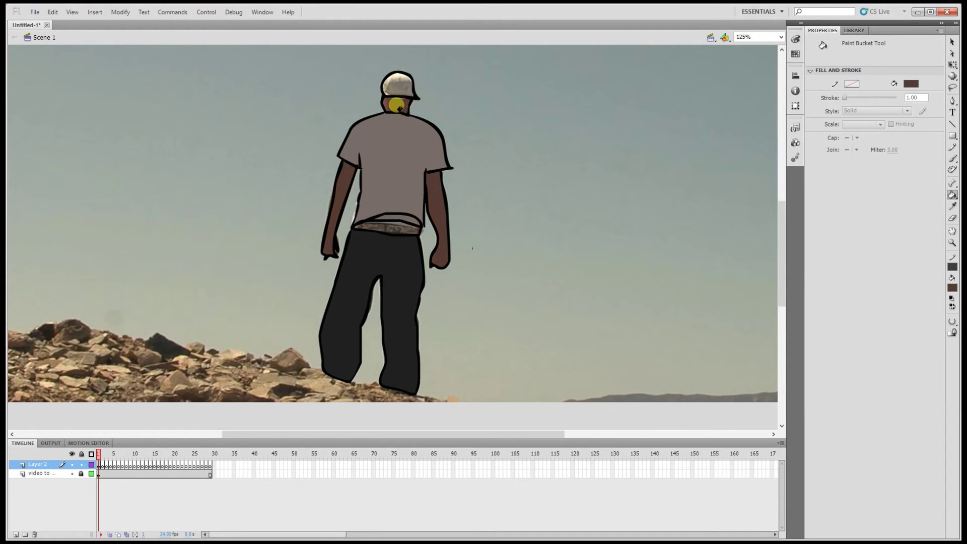
left_click(955, 288)
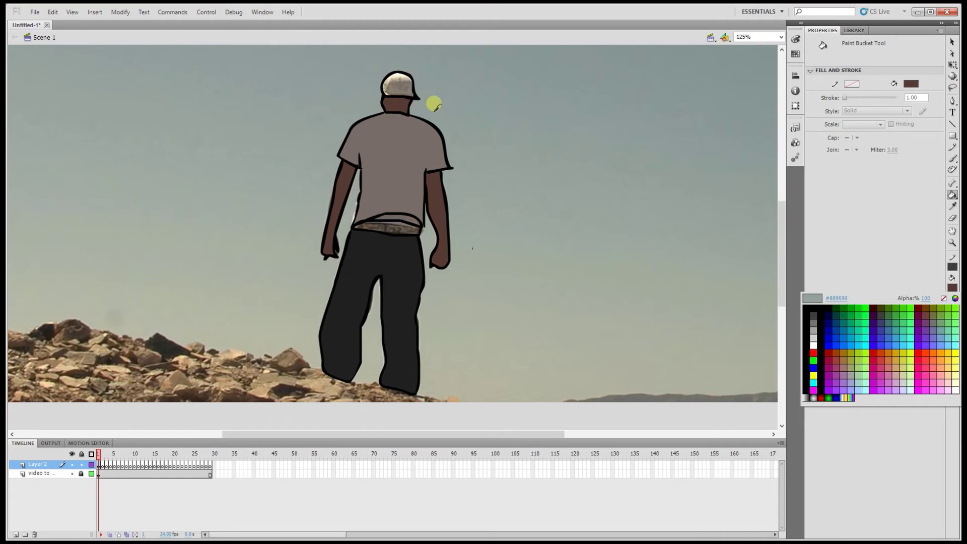
left_click(397, 88)
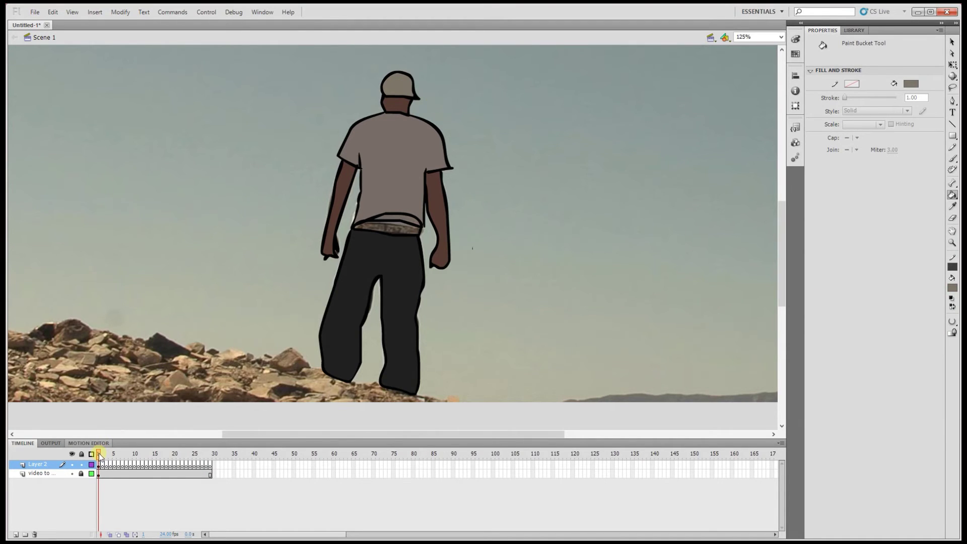
- Sample dark brown with the fill eyedropper and paint-bucket the belt on frame 1
left_click(72, 474)
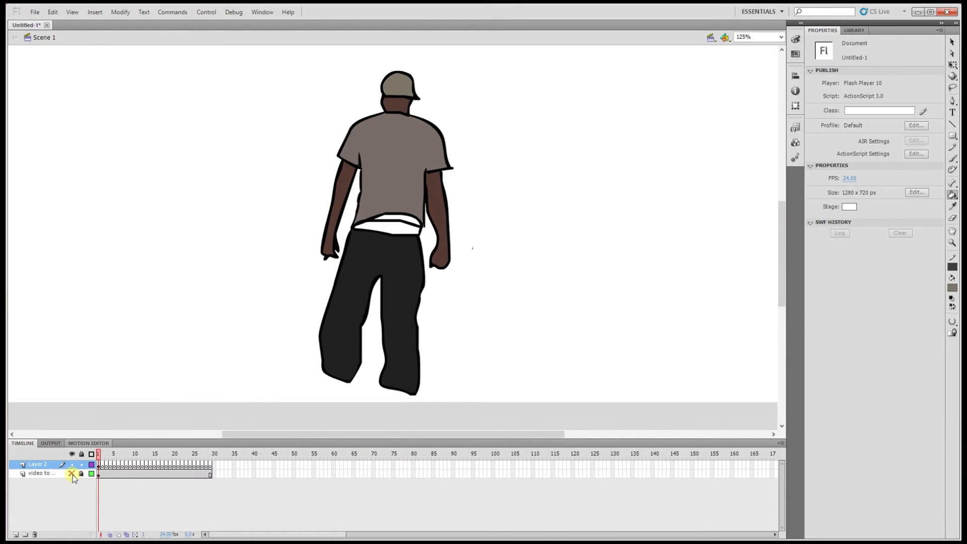
left_click(72, 474)
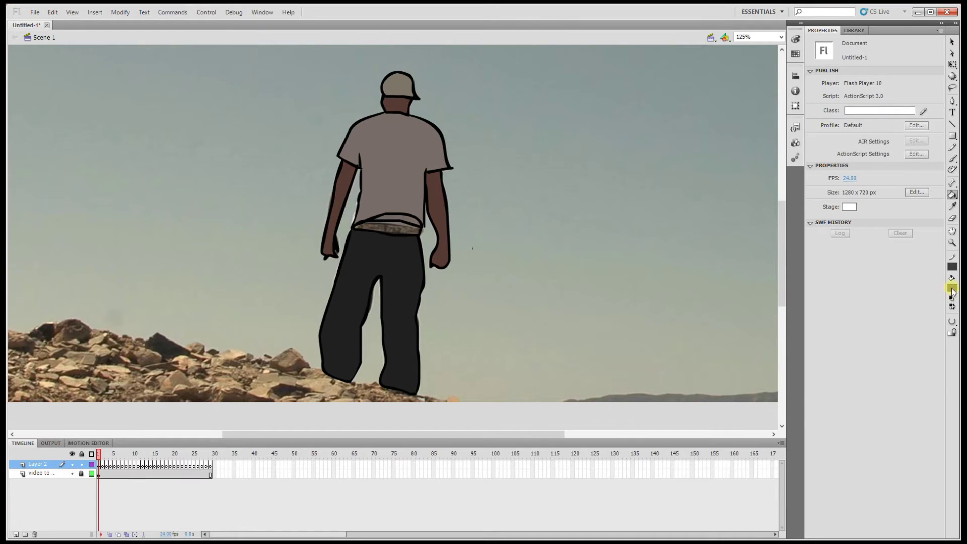
left_click(953, 290)
left_click(401, 232)
left_click(411, 238)
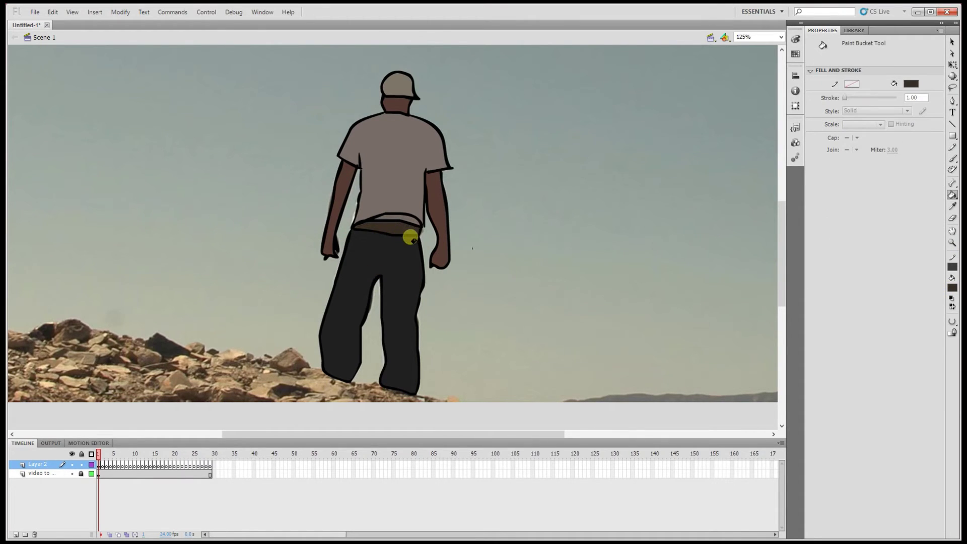
- Hide the video to check the fills, scrub a later frame, then show the video and play the timeline
left_click(72, 474)
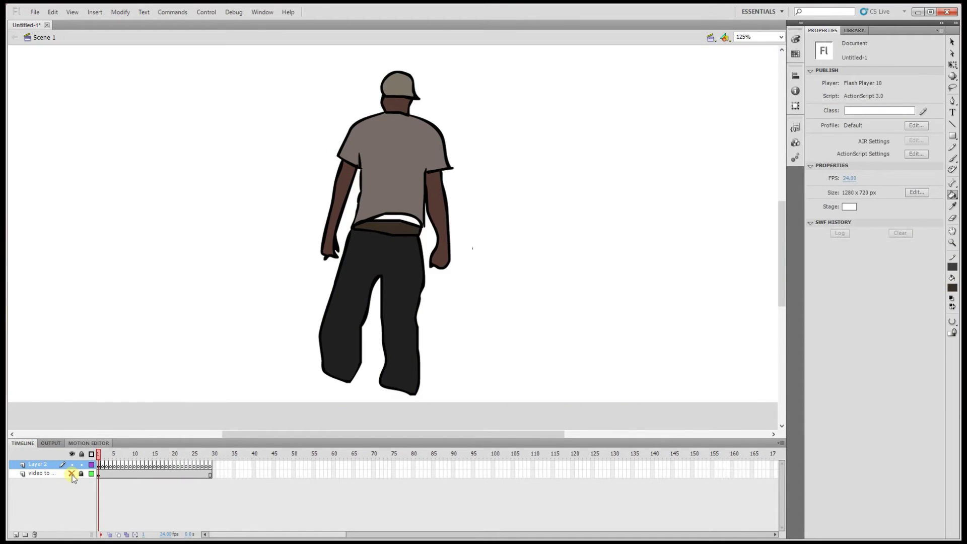
left_click(91, 455)
mouse_move(101, 456)
left_mouse_down()
mouse_move(177, 454)
mouse_move(99, 455)
left_mouse_up()
left_click(72, 474)
left_click(99, 454)
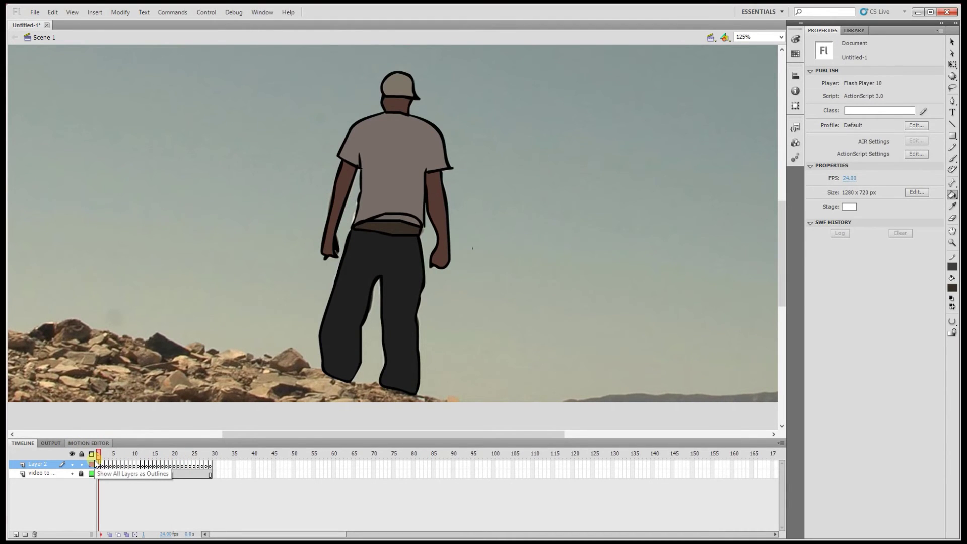
key("Return")
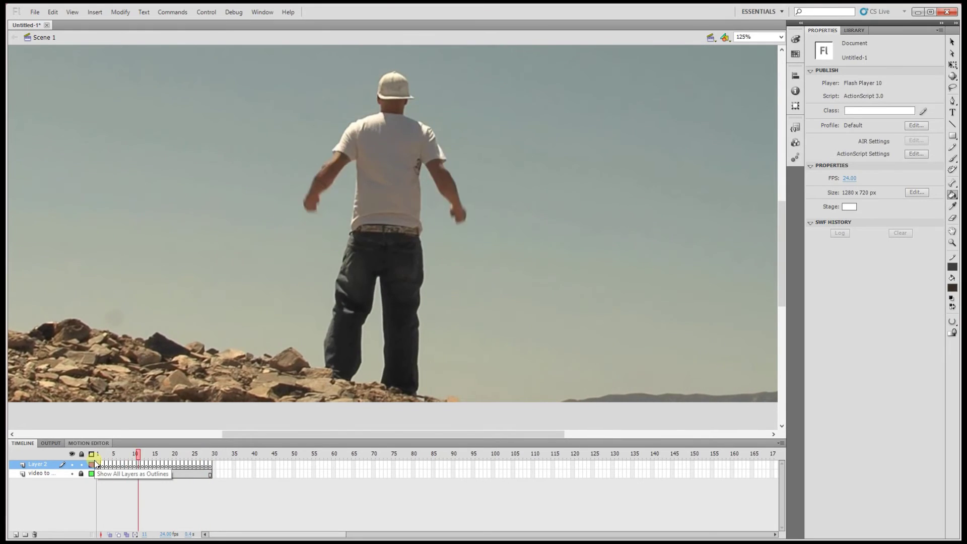
- Stop playback, insert a blank keyframe at frame 2 on Layer 2, and select the Brush Tool
left_click(137, 464)
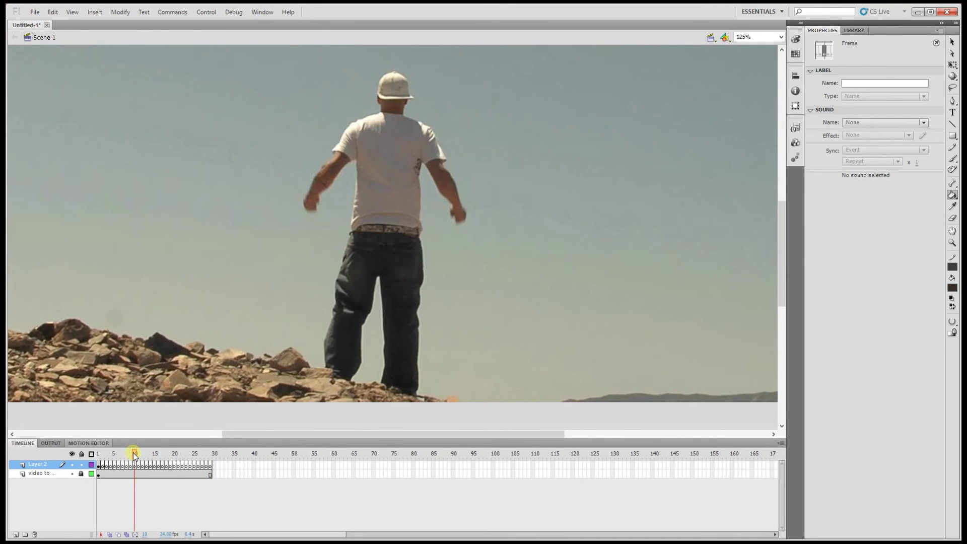
left_click_drag(142, 457, 103, 464)
left_click(103, 465)
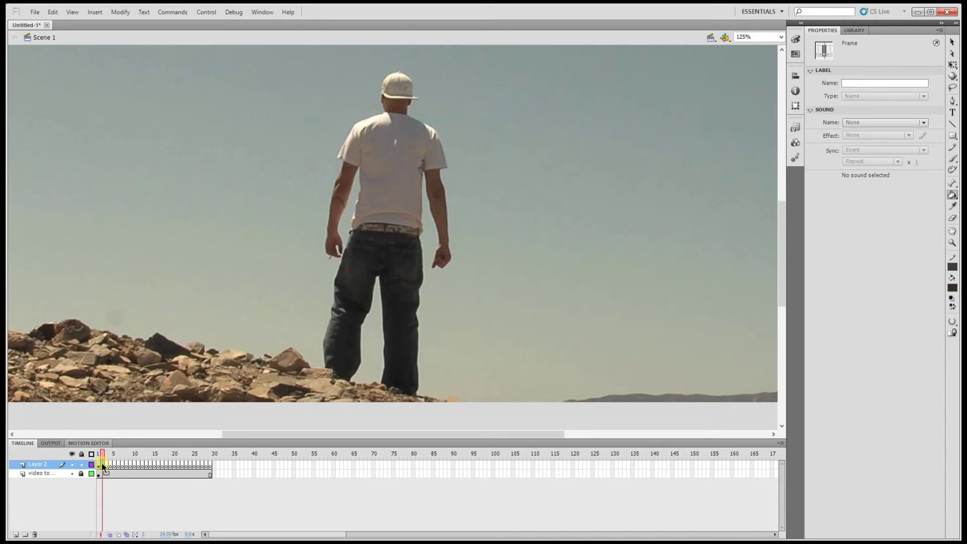
left_click_drag(103, 466, 102, 465)
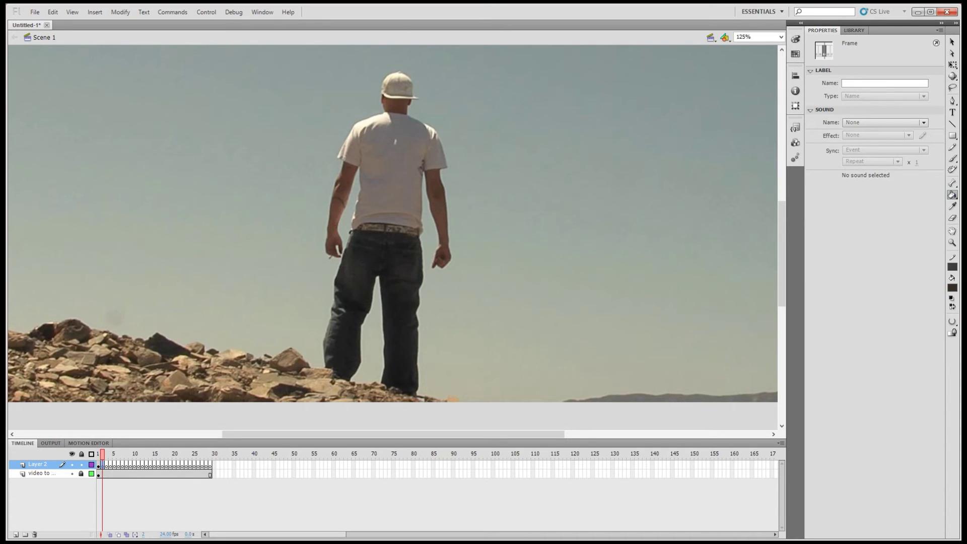
left_click(954, 158)
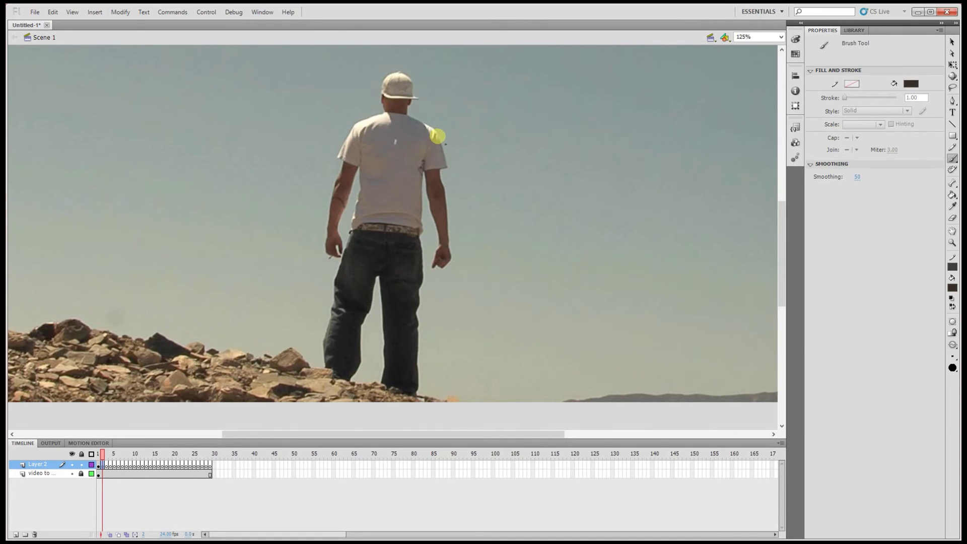
- Brush outlines along the shirt's right side, both edges of the left arm, and both shoulders
mouse_move(439, 138)
left_mouse_down()
mouse_move(447, 171)
mouse_move(422, 181)
mouse_move(415, 236)
mouse_move(351, 231)
mouse_move(358, 165)
left_mouse_up()
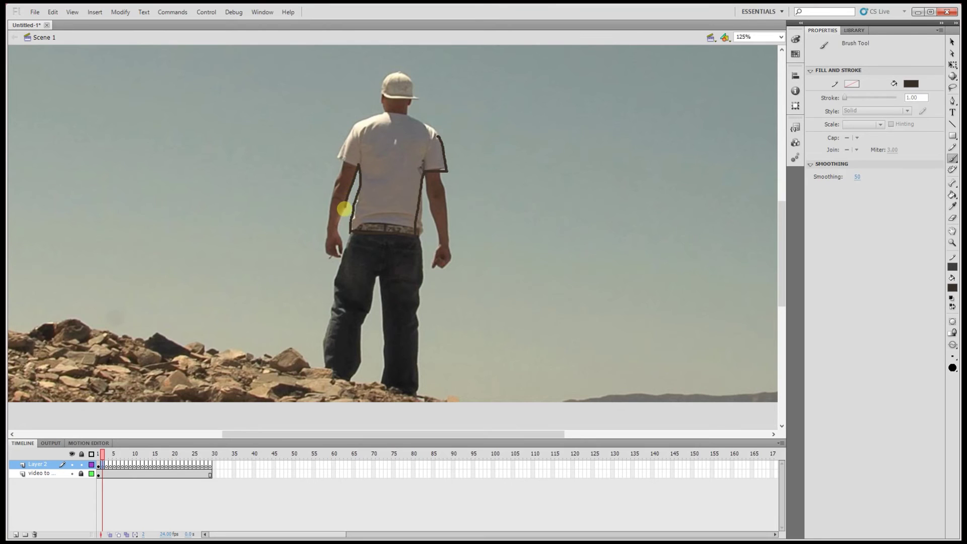
left_click_drag(344, 208, 342, 249)
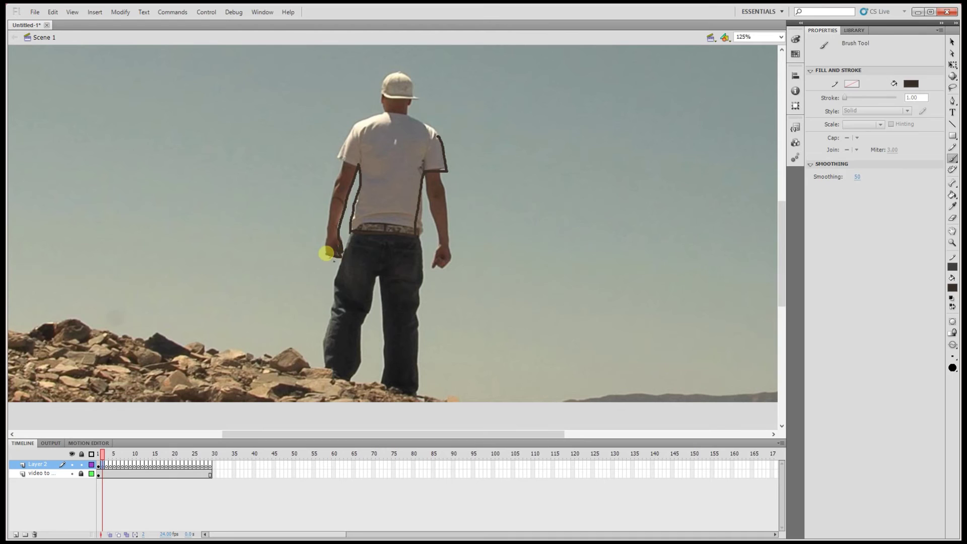
mouse_move(326, 254)
left_mouse_down()
mouse_move(328, 205)
mouse_move(351, 157)
left_mouse_up()
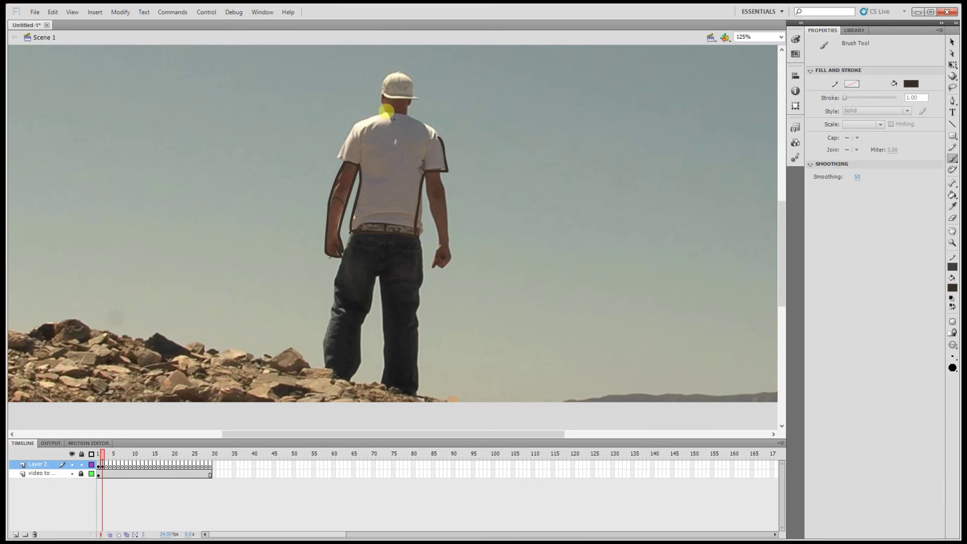
left_click_drag(356, 123, 337, 162)
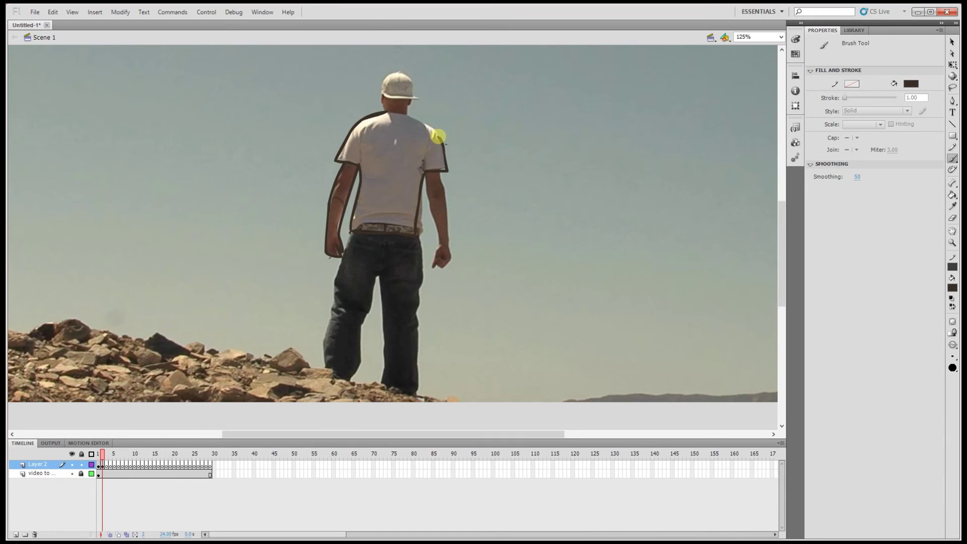
left_click_drag(438, 136, 382, 112)
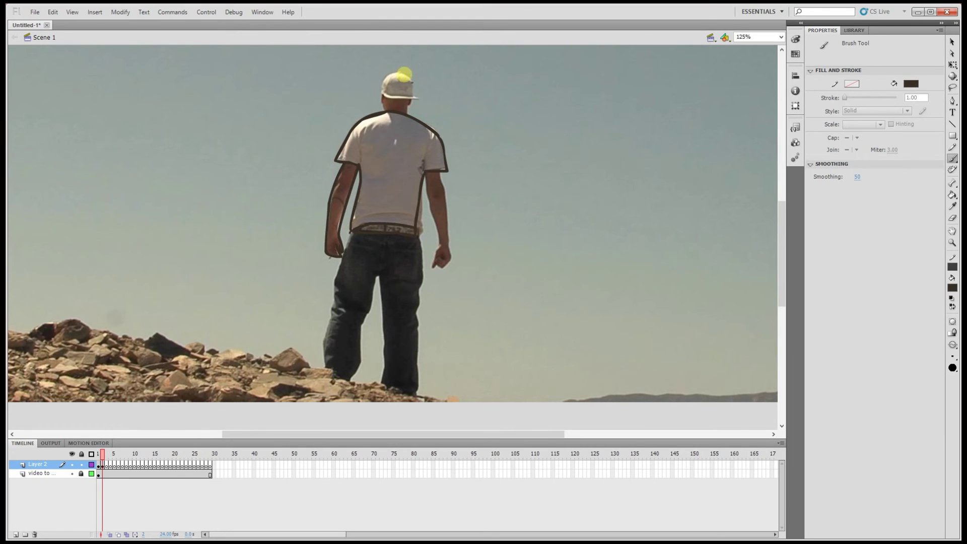
- Outline the cap, the right arm down to the hand, and the shirt's lower hem
mouse_move(411, 79)
left_mouse_down()
mouse_move(412, 91)
mouse_move(382, 95)
mouse_move(388, 71)
mouse_move(404, 69)
left_mouse_up()
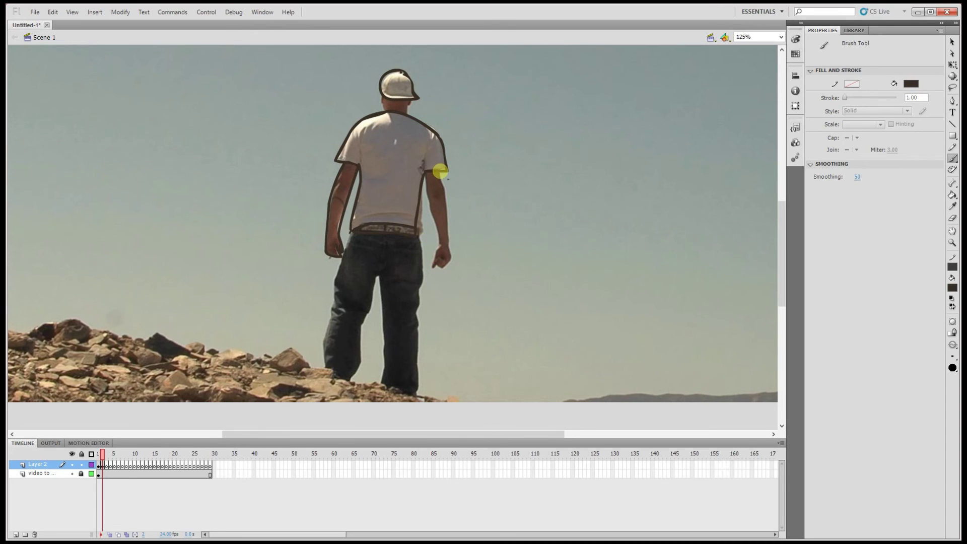
left_click_drag(441, 171, 447, 268)
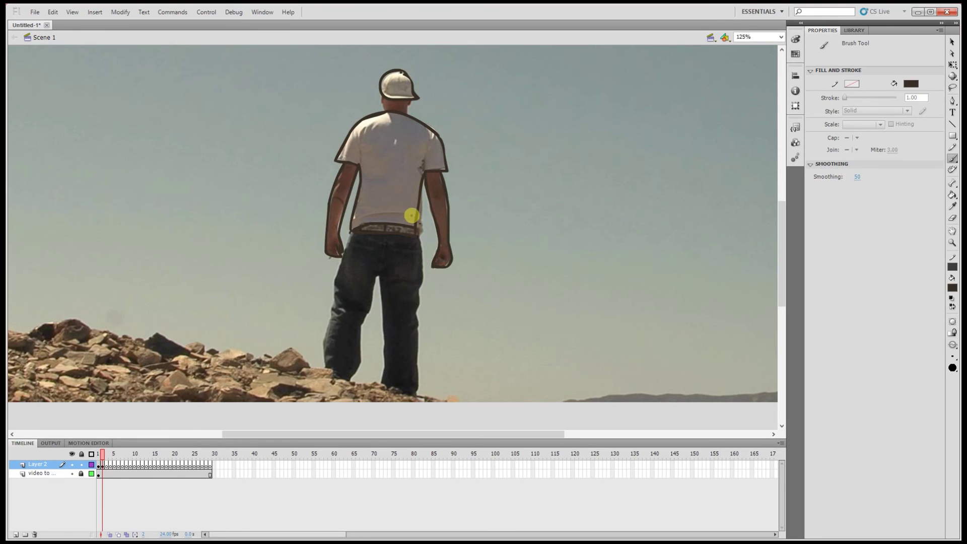
left_click_drag(411, 215, 355, 215)
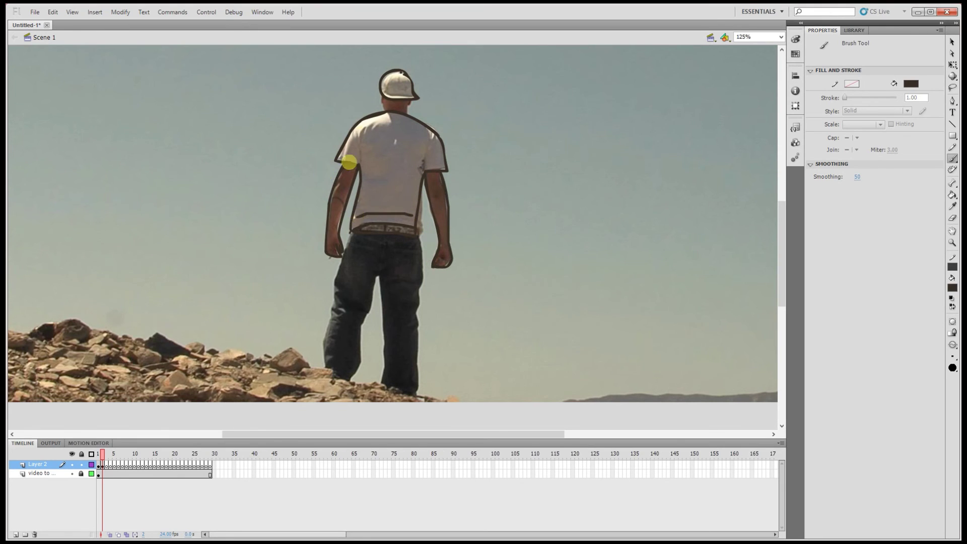
- Add shading marks on the left shoulder, then fill the shirt with sampled grey and the left arm dark brown
left_click(371, 129)
left_click(377, 126)
left_click(954, 197)
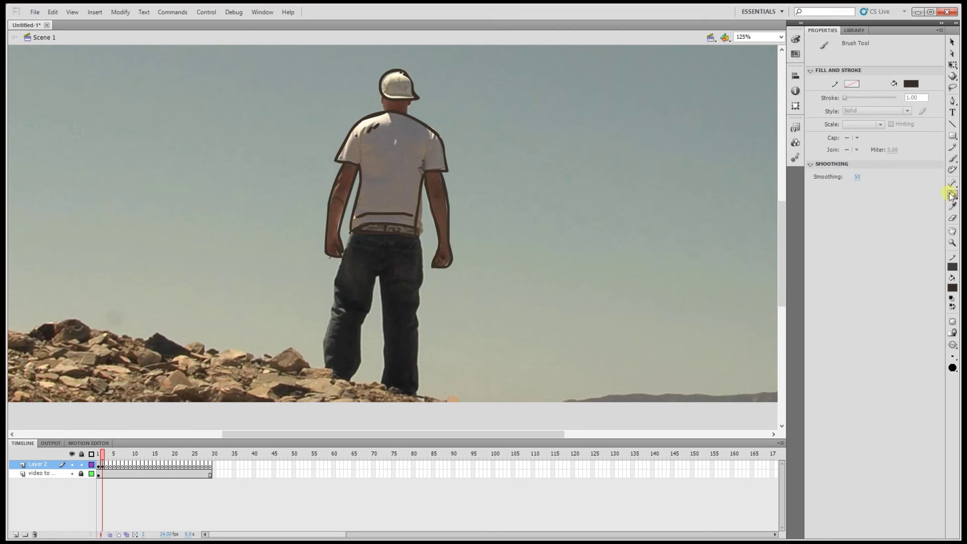
left_click(955, 290)
left_click(406, 166)
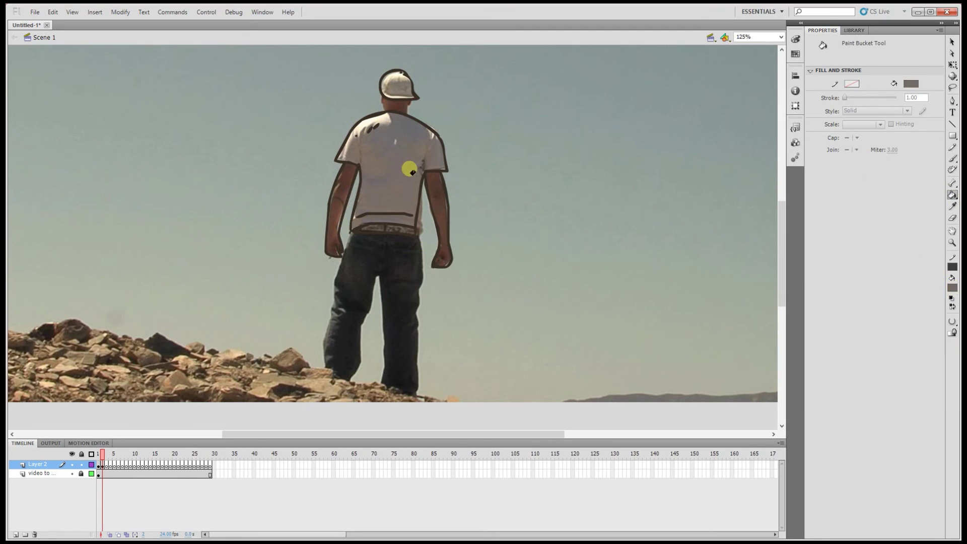
left_click(401, 171)
left_click(957, 290)
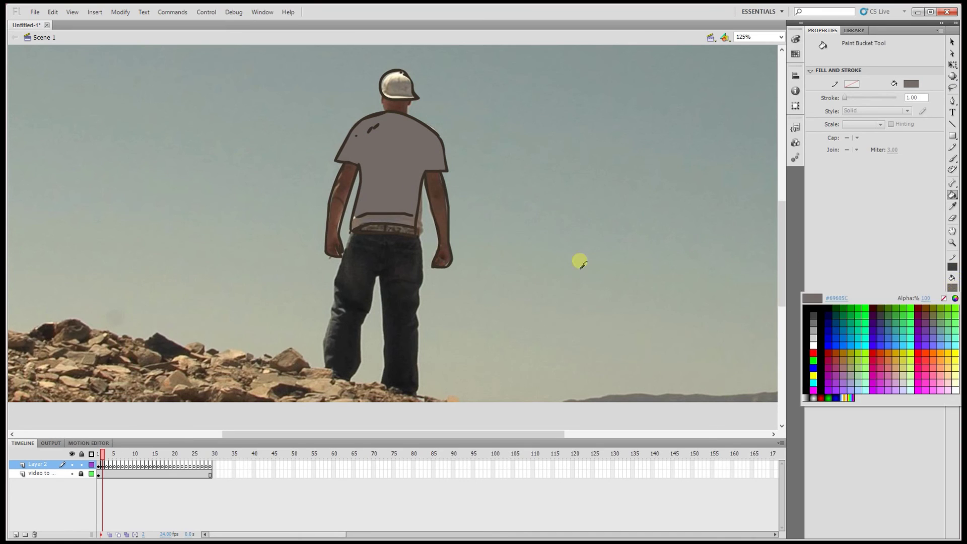
left_click(443, 201)
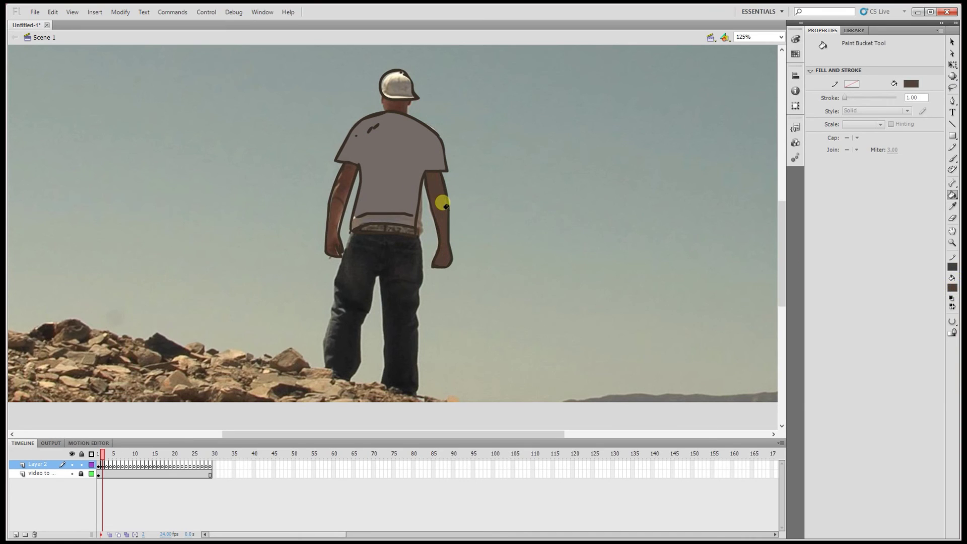
left_click(338, 194)
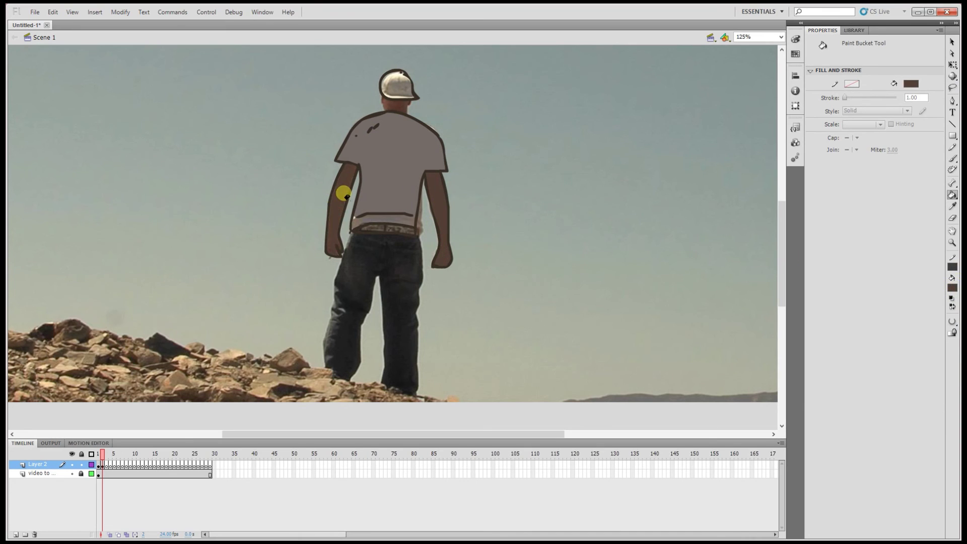
- Hide the video, compare frames 1 and 2, then show the desert video again
left_click(72, 474)
left_click(98, 453)
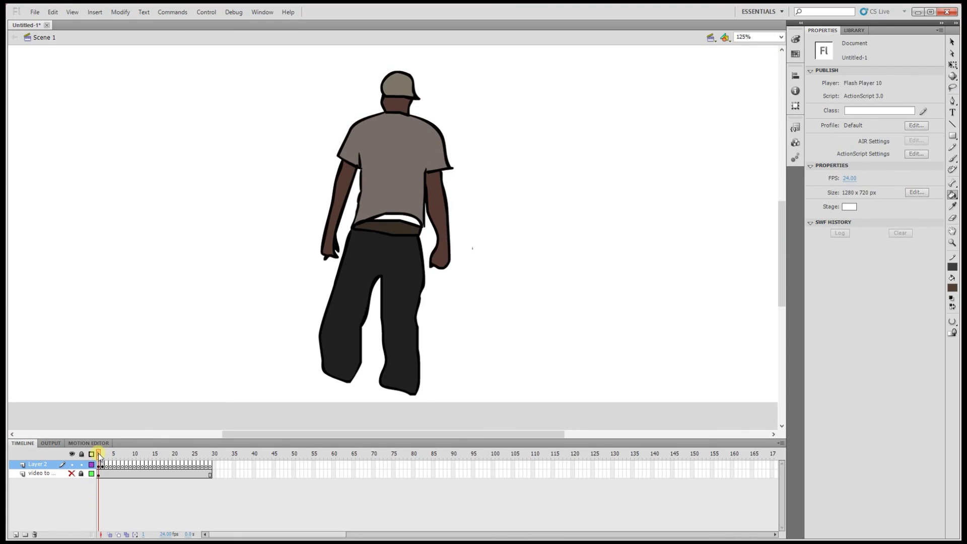
left_click(103, 453)
left_click(99, 454)
mouse_move(101, 455)
left_mouse_down()
mouse_move(197, 461)
mouse_move(82, 464)
left_mouse_up()
left_click(72, 473)
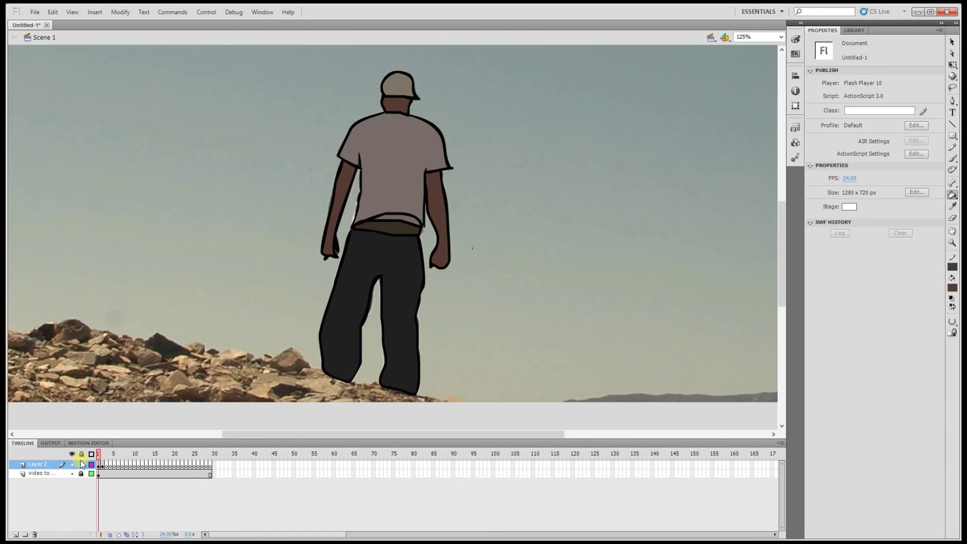
left_click(35, 12)
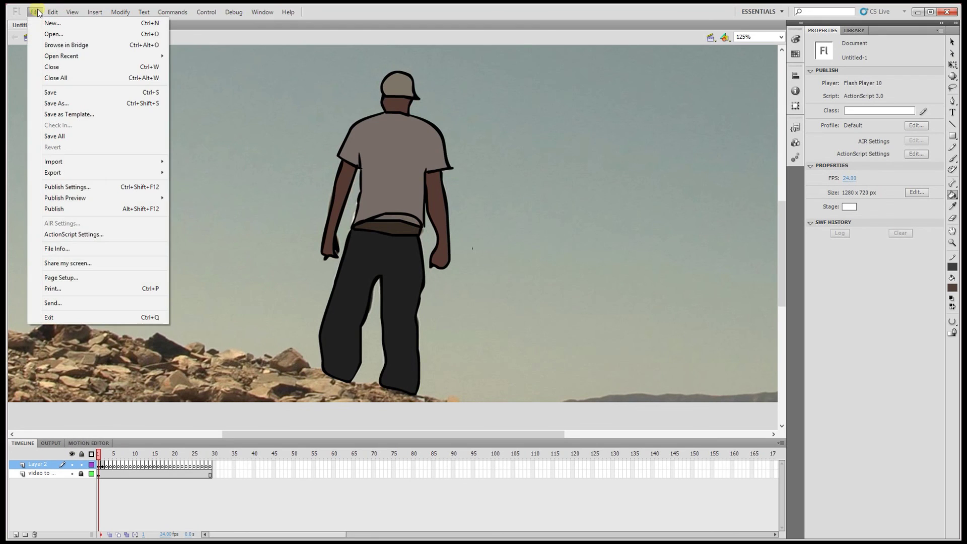
mouse_move(86, 169)
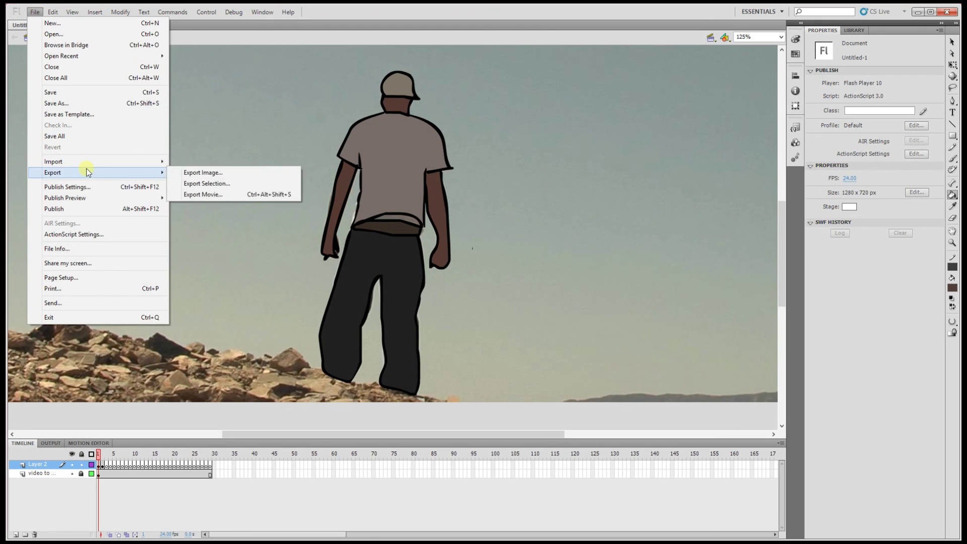
left_click(240, 194)
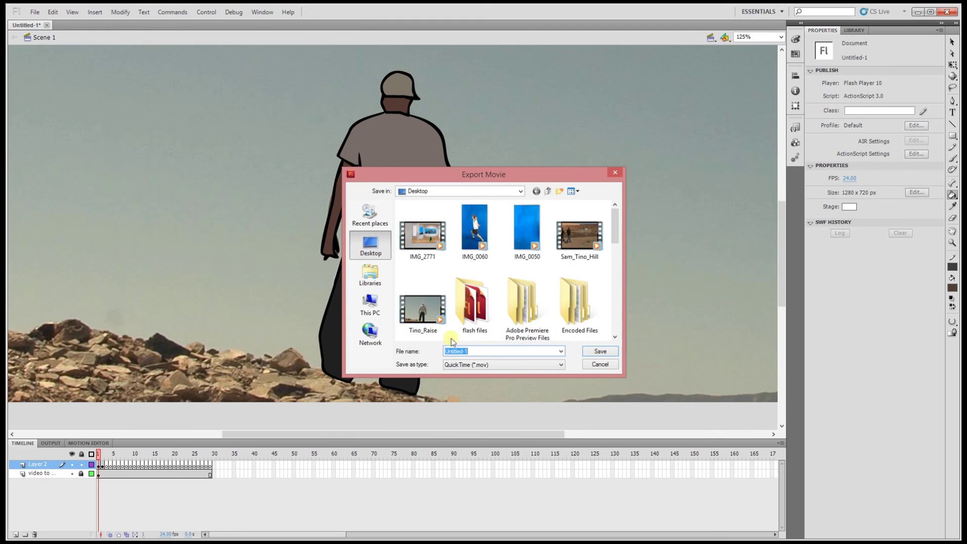
left_click(480, 366)
left_click(479, 366)
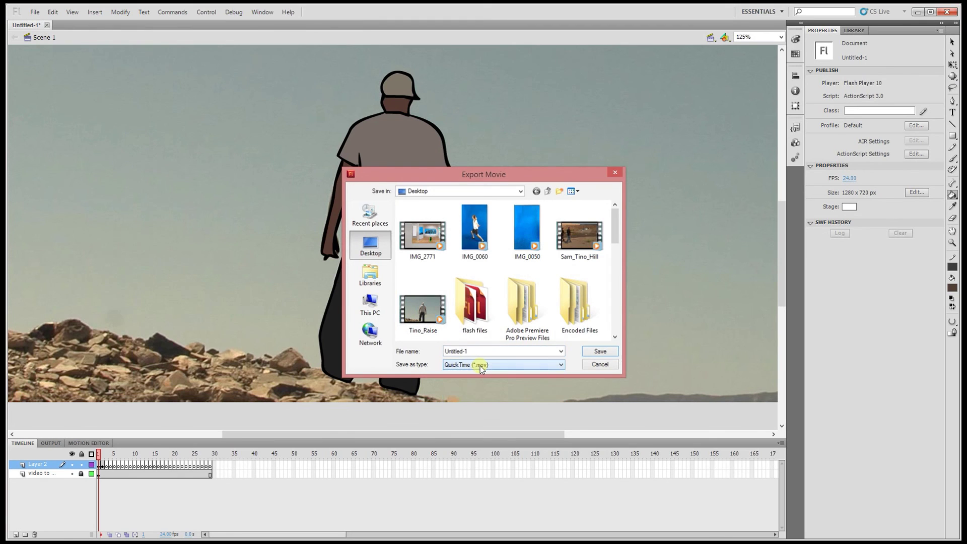
left_click(600, 365)
left_click(72, 474)
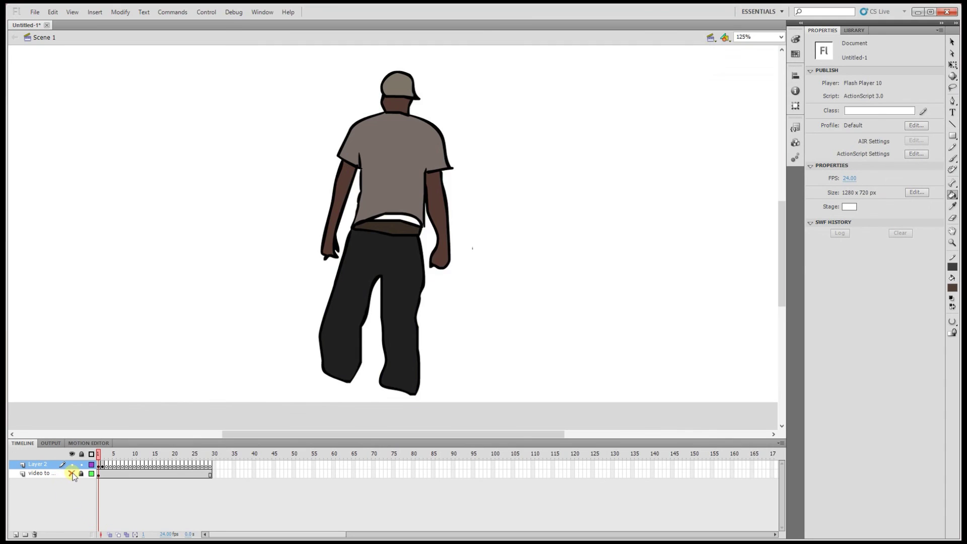
left_click(72, 474)
left_click(60, 473)
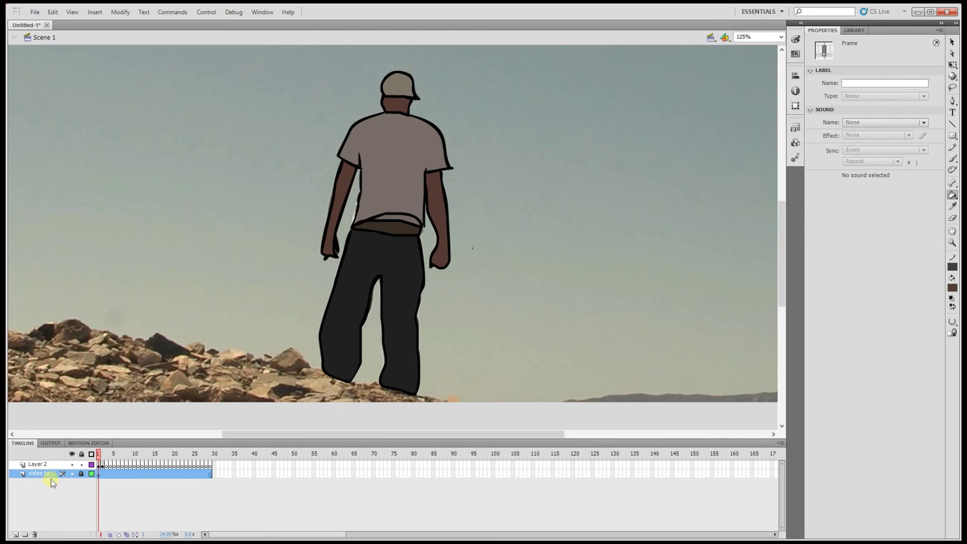
left_click(73, 474)
left_click(72, 473)
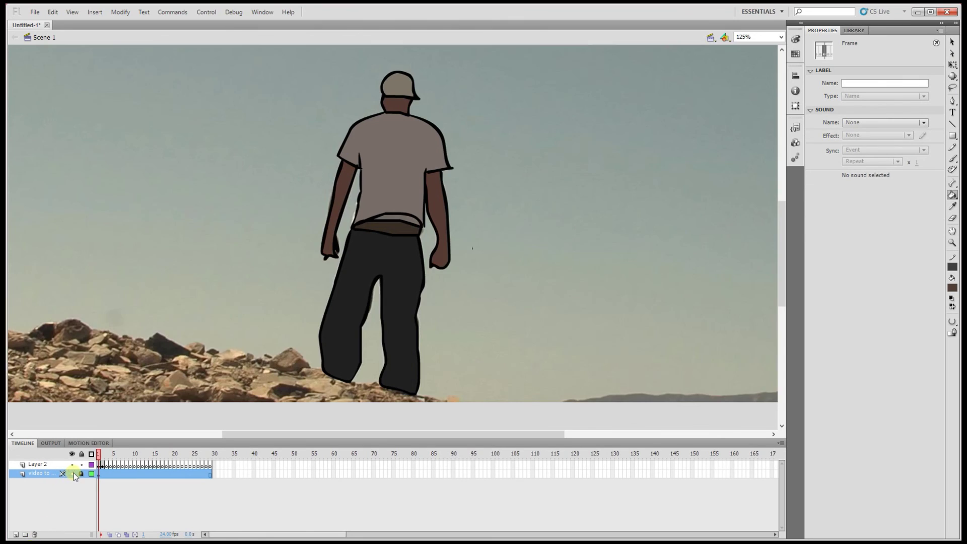